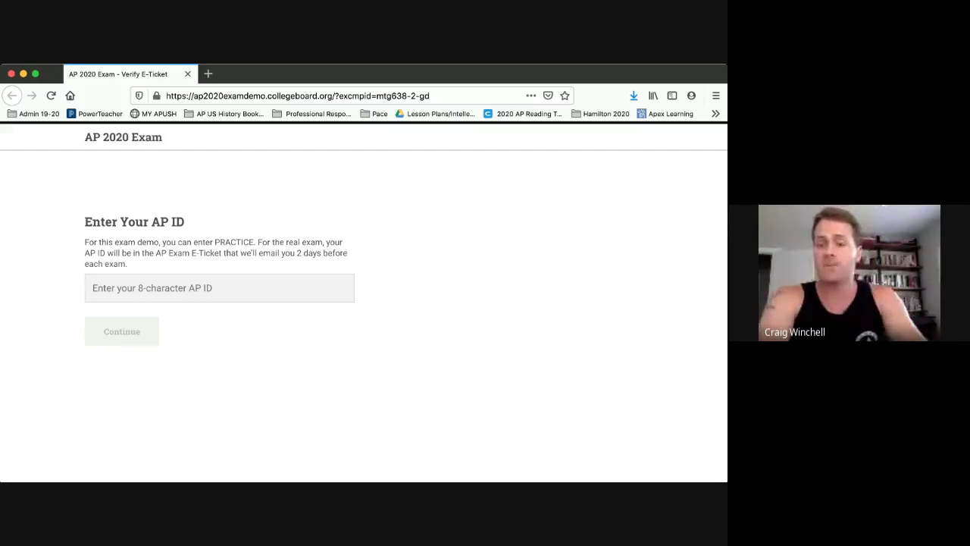
Enter the practice AP ID PRACTICE, resubmitting after a reload, and get past the Welcome dialog.
click(219, 287)
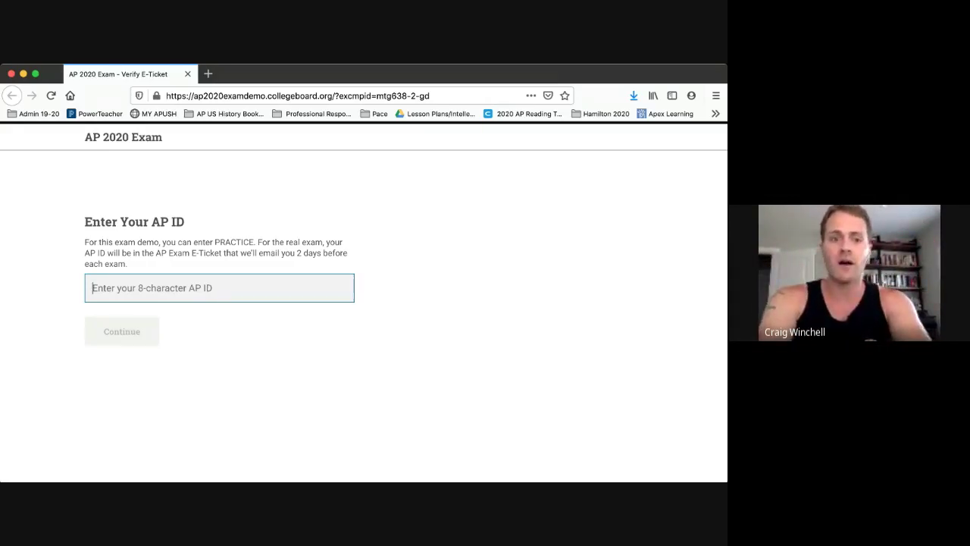
text(PRACTICE)
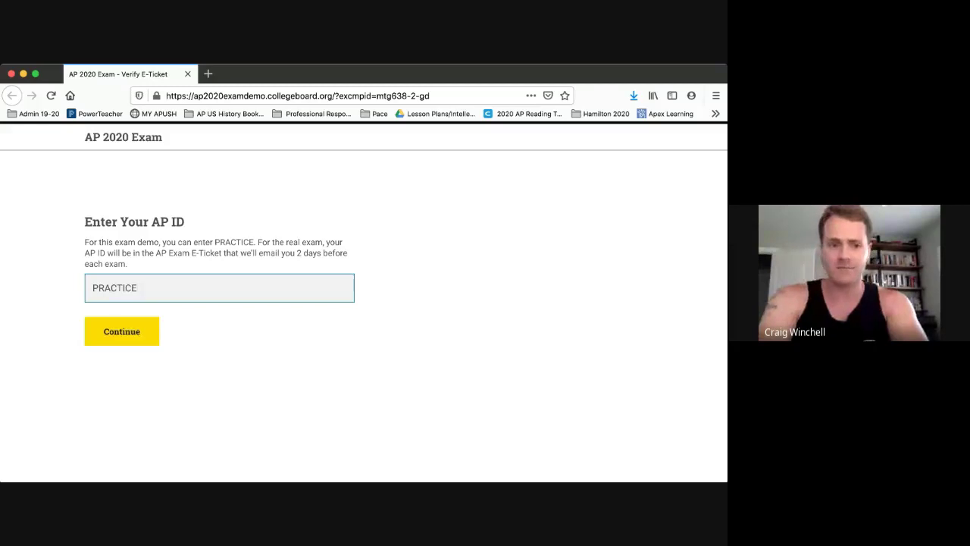
key(Return)
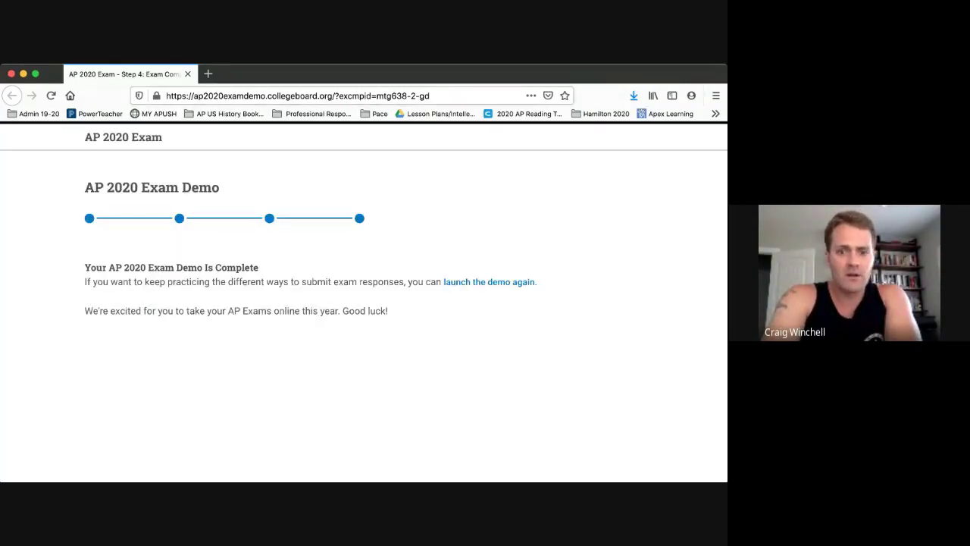
key(Return)
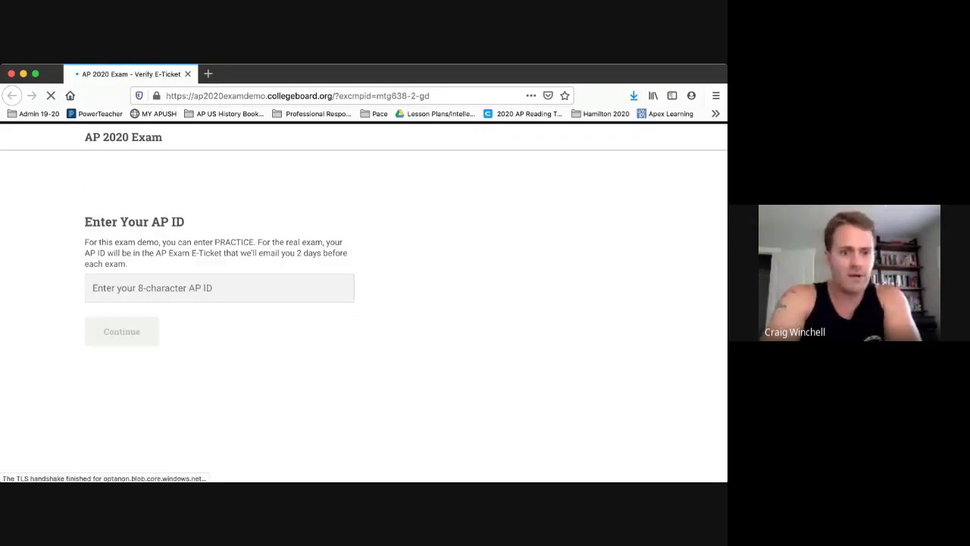
text(PRACTICE)
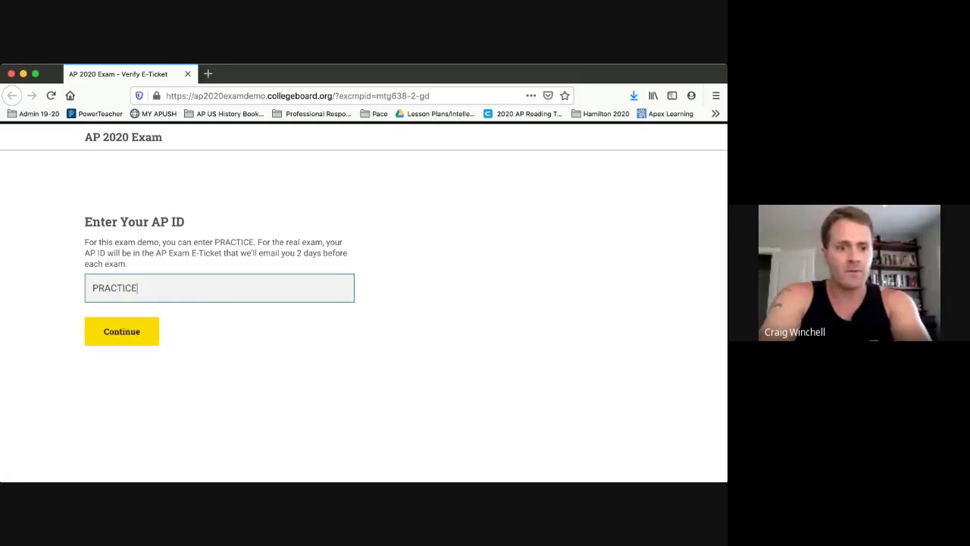
key(Return)
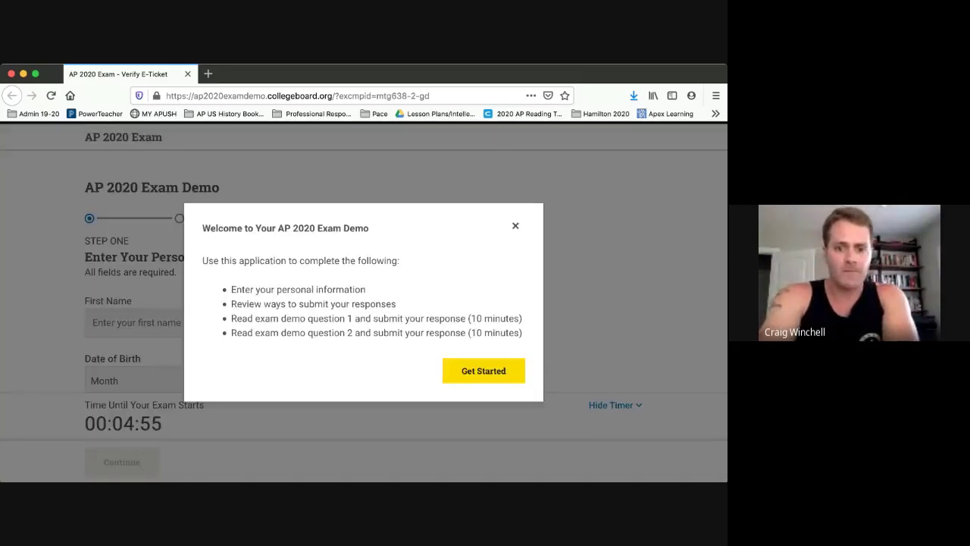
click(483, 370)
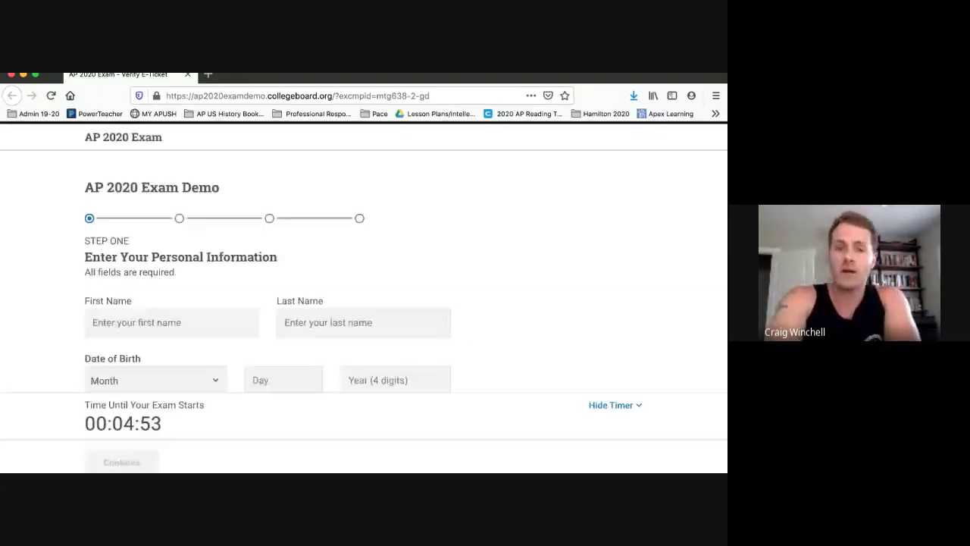
Enter the student's first and last name on the personal information form.
scroll(364, 258, down, 1)
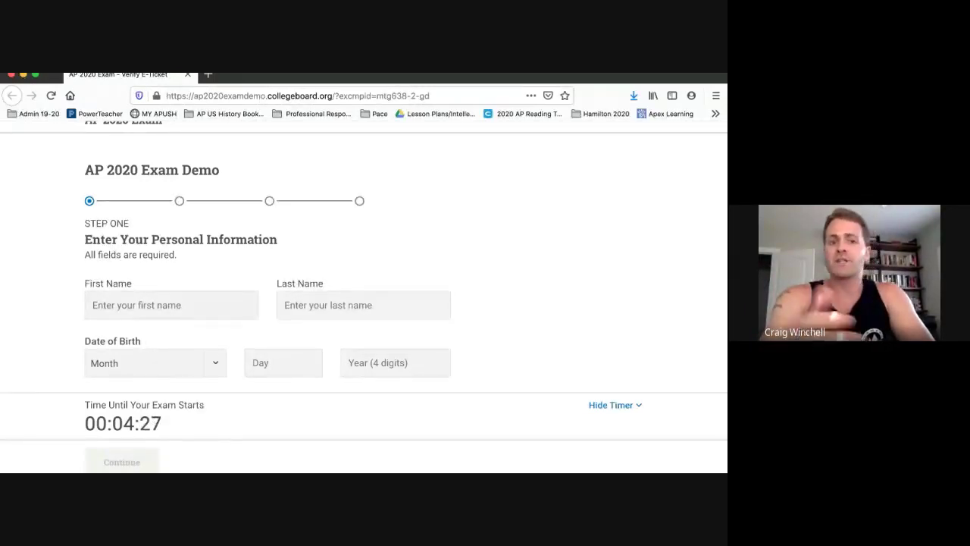
click(171, 304)
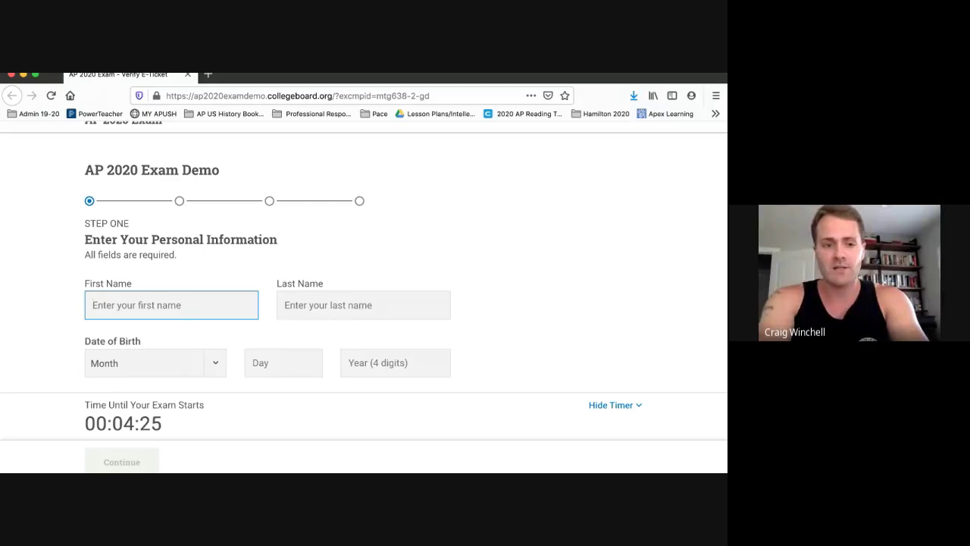
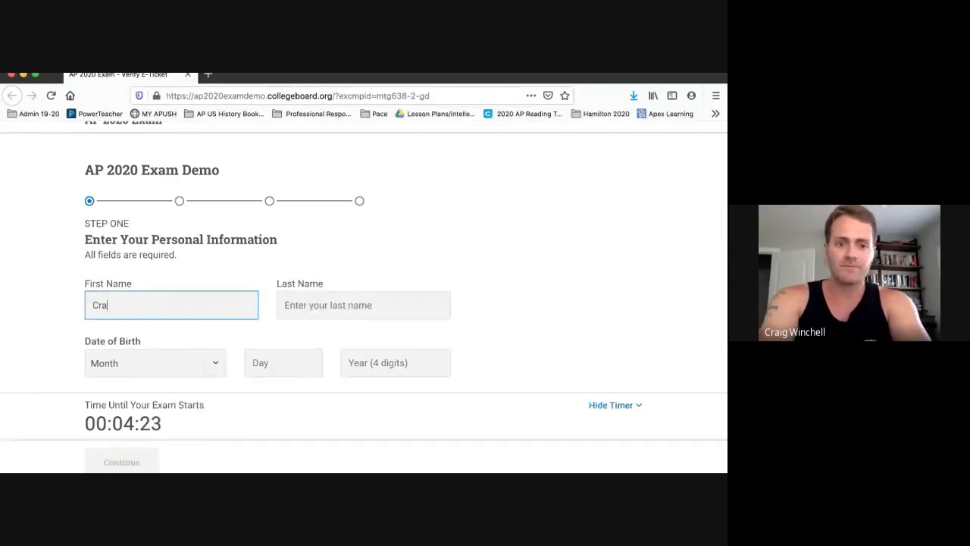
click(363, 305)
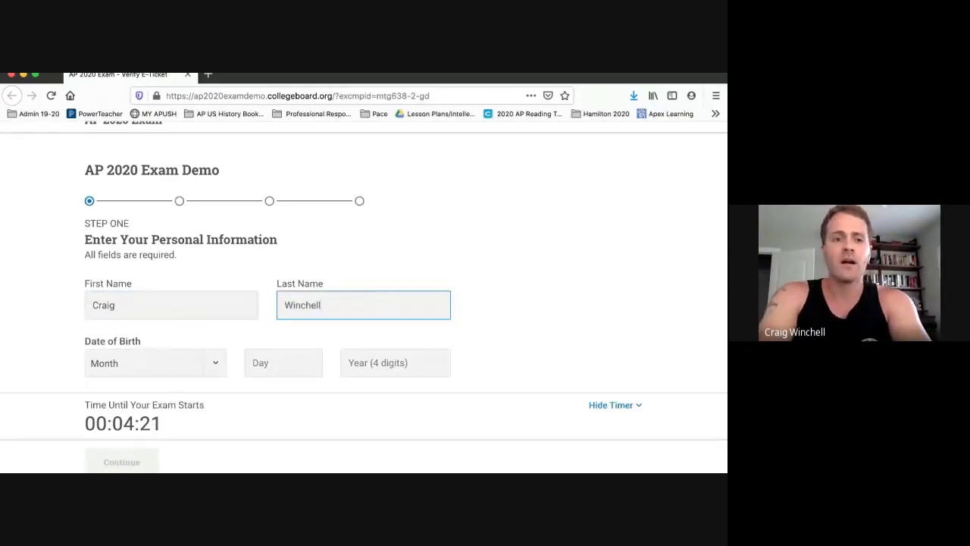
Fill in the date of birth with Jul as the month, plus the day and year.
scroll(364, 265, down, 1)
key(Tab)
scroll(364, 265, down, 3)
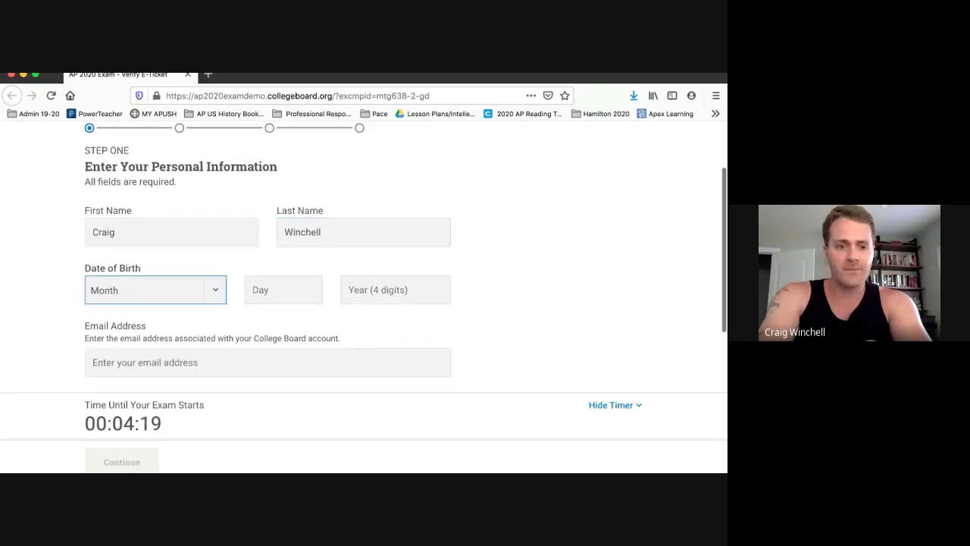
text(jul)
key(Tab)
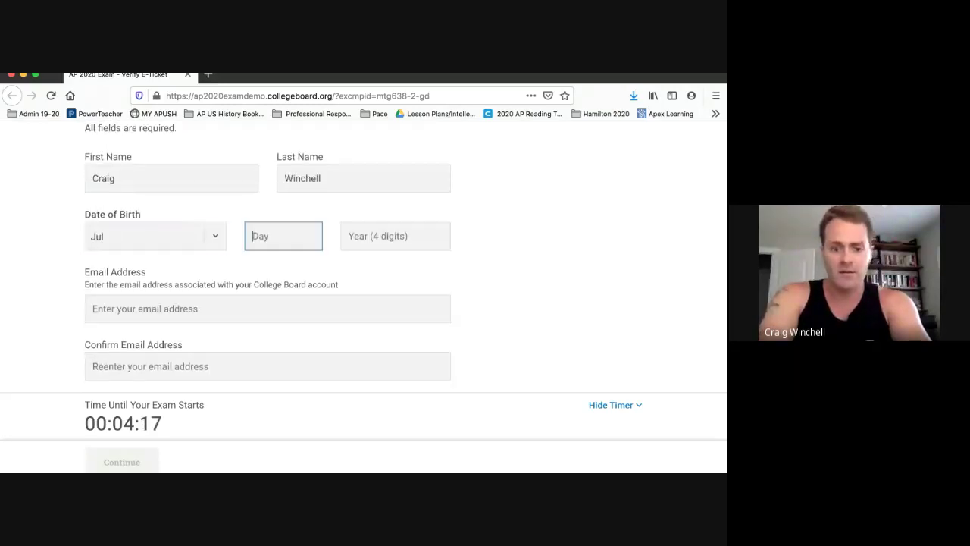
text(14)
key(Tab)
text(1987)
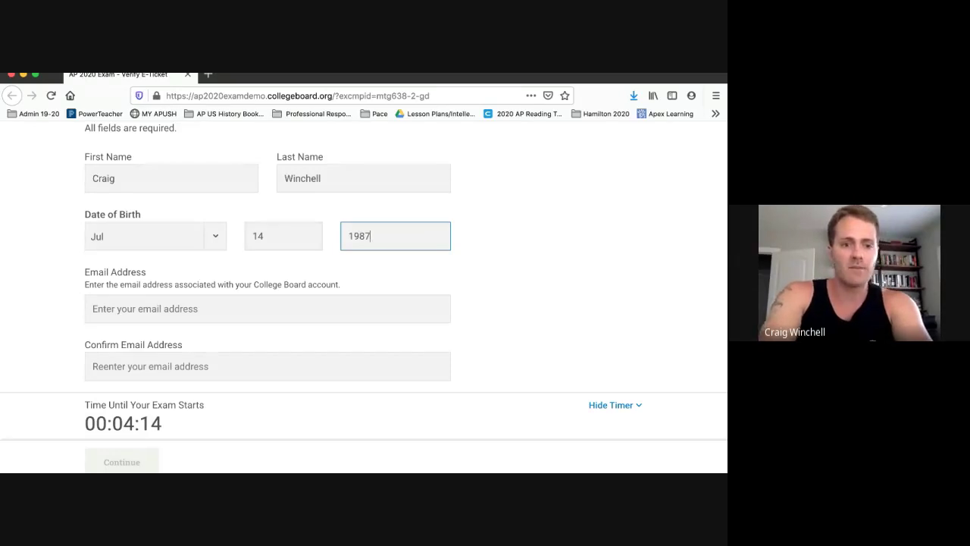
key(Tab)
scroll(364, 266, down, 3)
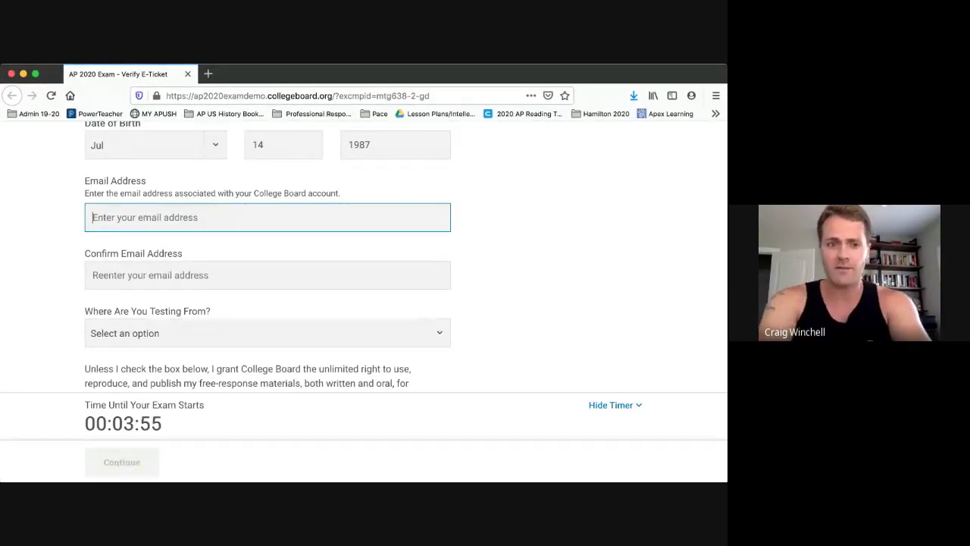
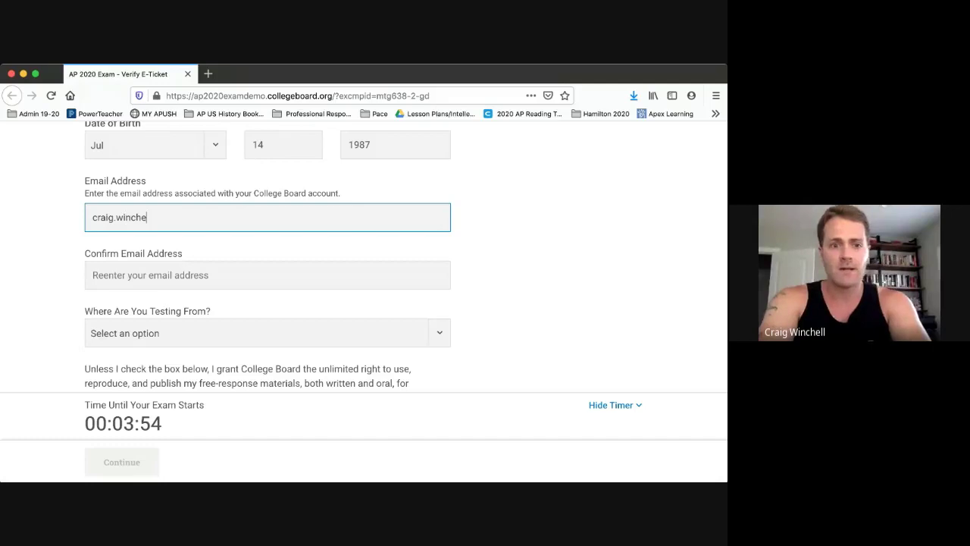
Enter the student's e-mail address and retype it in Confirm Email Address.
key(super+a)
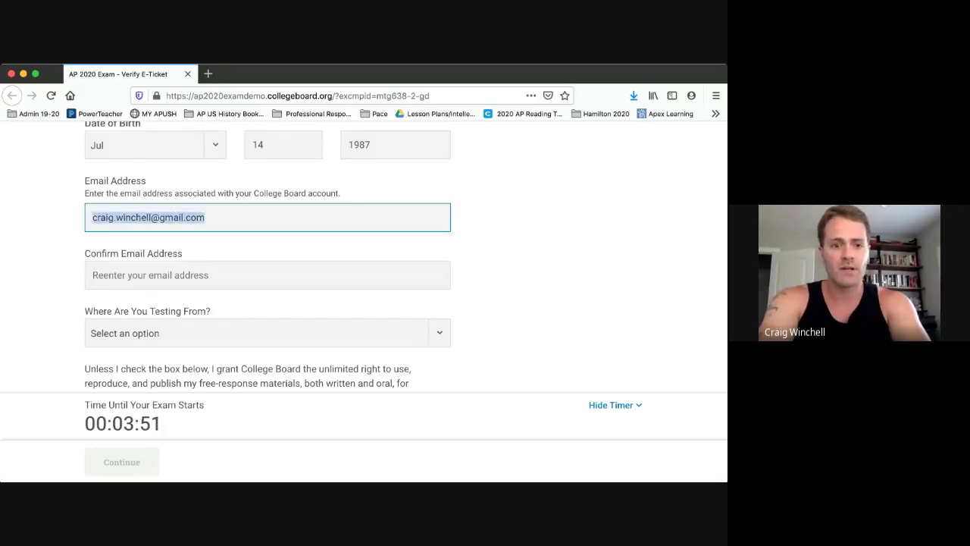
key(Tab)
scroll(406, 286, down, 3)
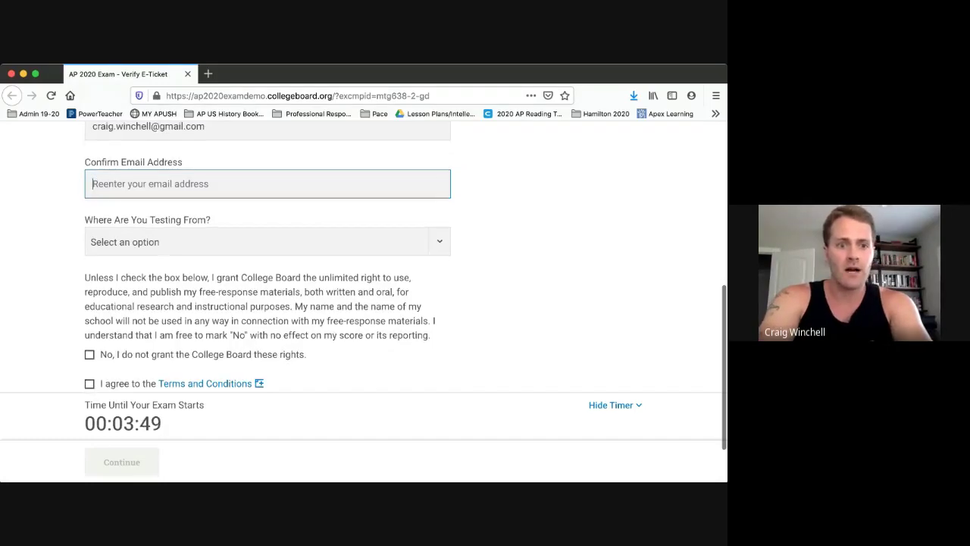
scroll(406, 285, up, 1)
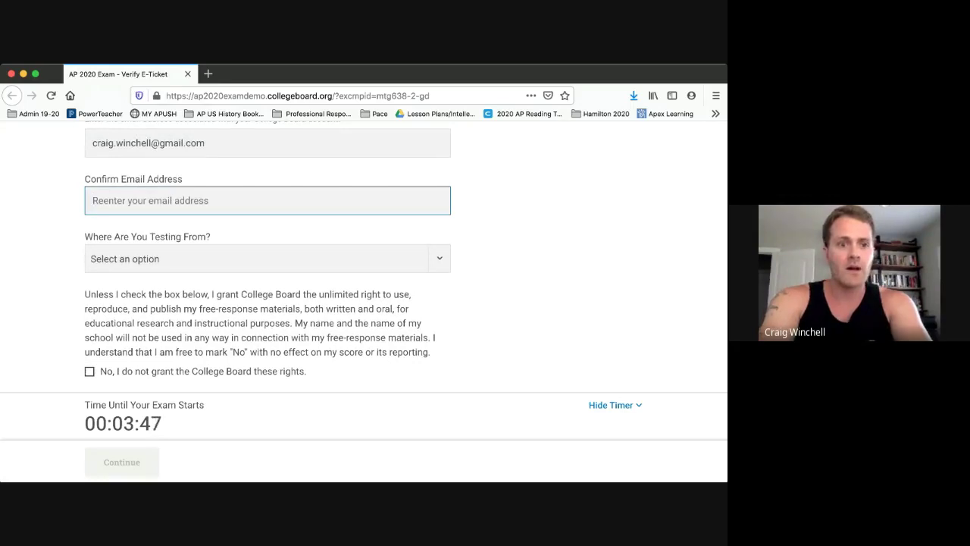
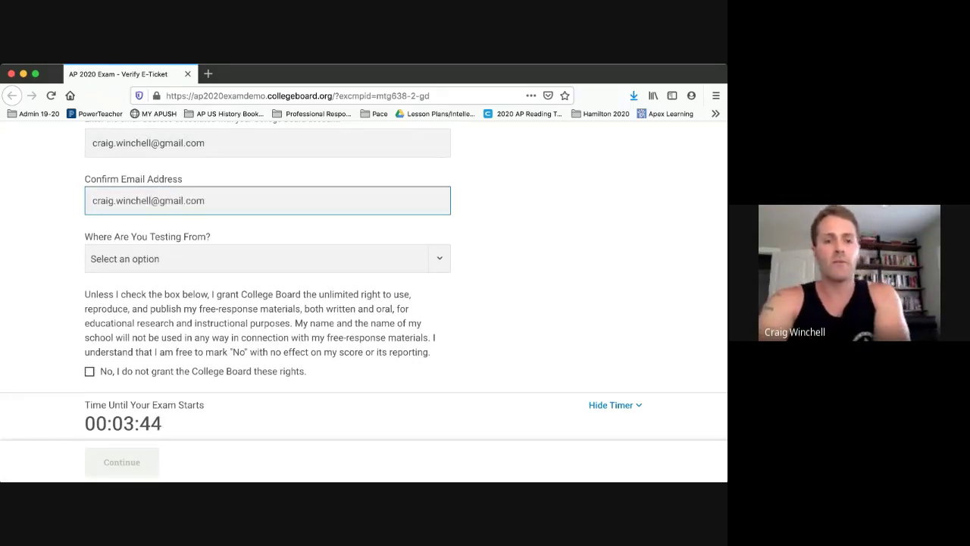
Set Where Are You Testing From? to Home.
key(Tab)
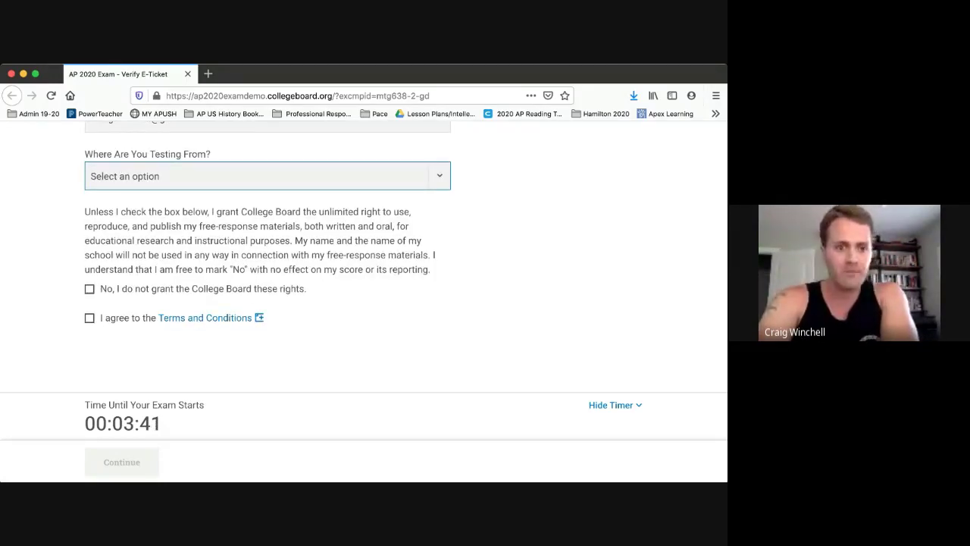
key(h)
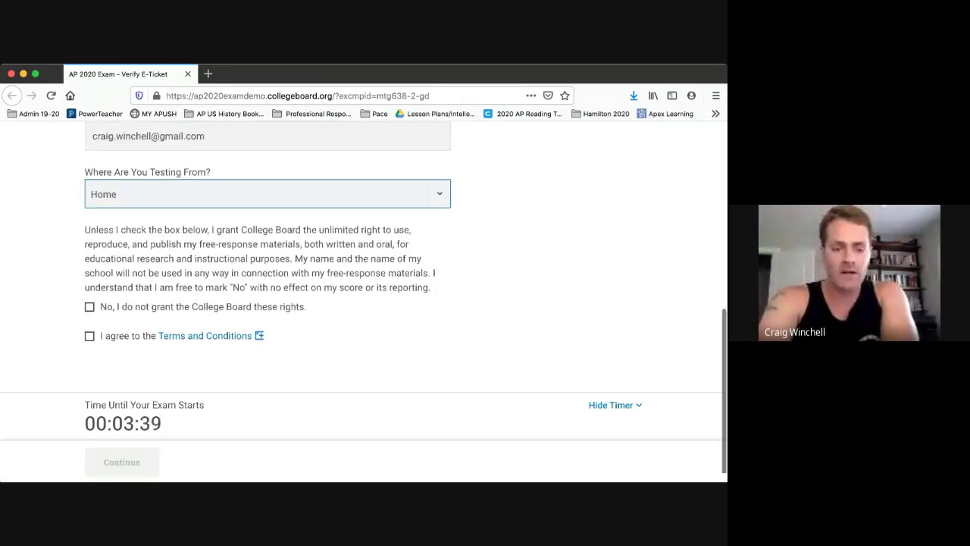
scroll(405, 303, down, 1)
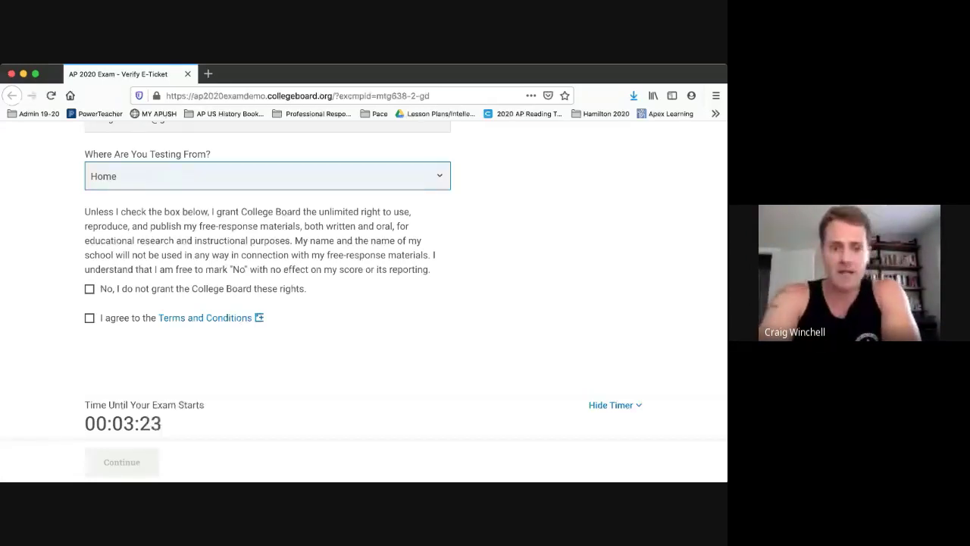
Accept the Terms and Conditions, leave the rights opt-out unticked, and continue.
click(89, 318)
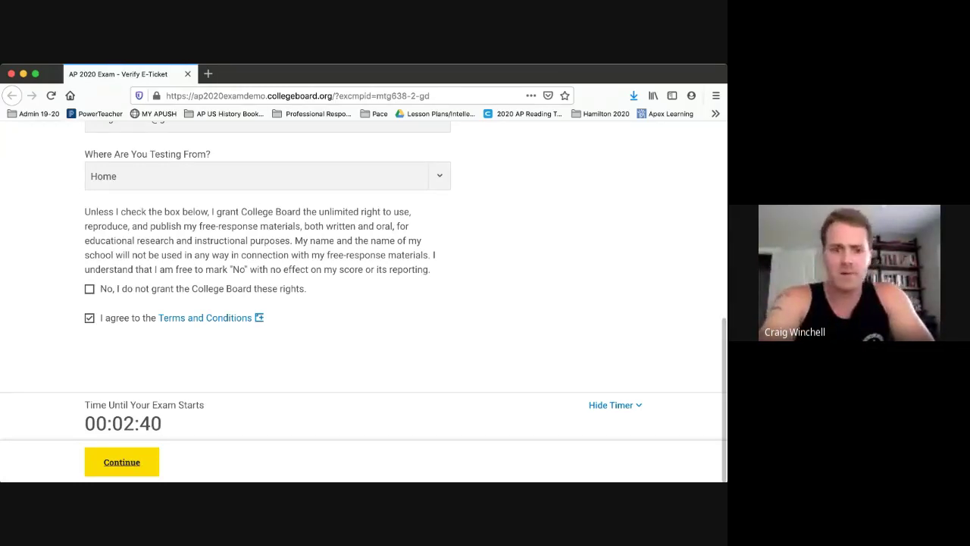
click(122, 462)
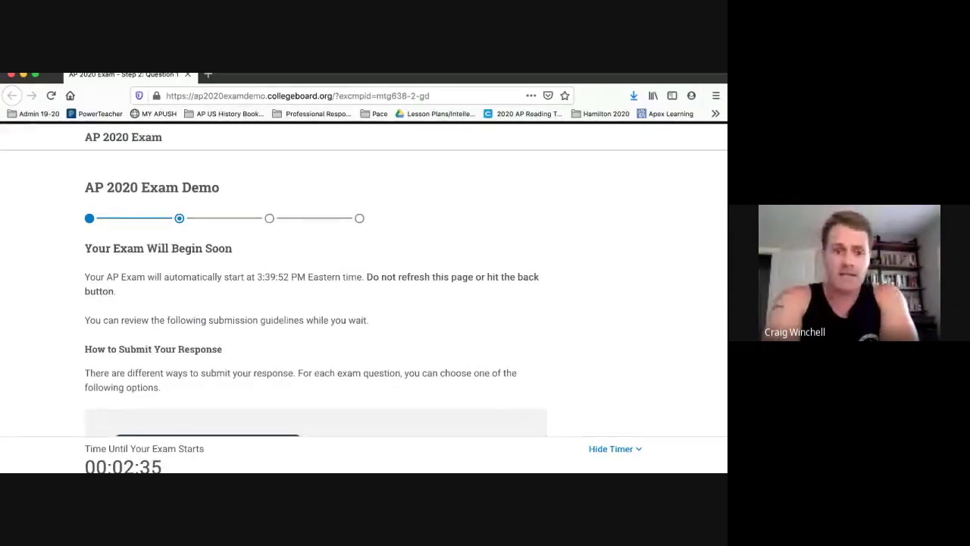
Scroll the pre-exam page down to the response submission options and the Attach a Text File card.
scroll(364, 294, down, 1)
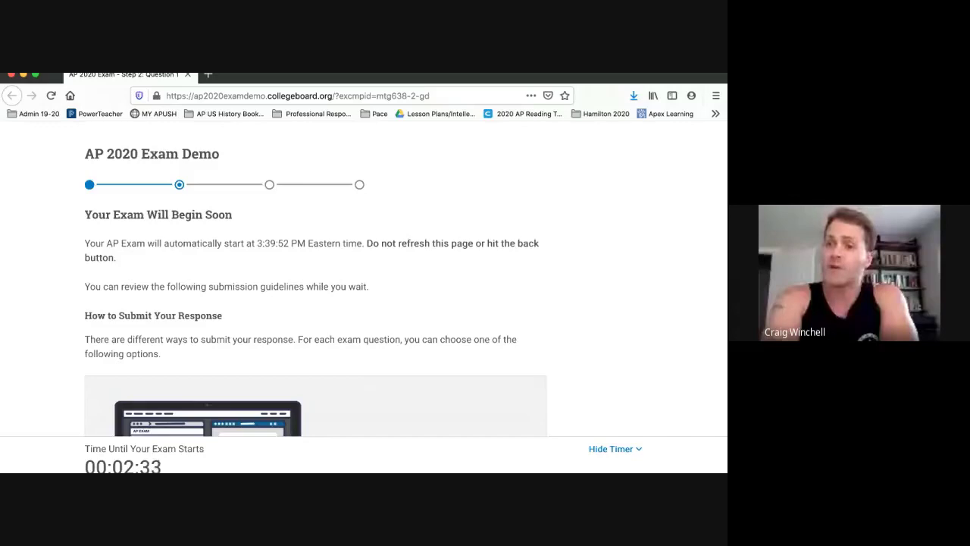
scroll(364, 294, down, 3)
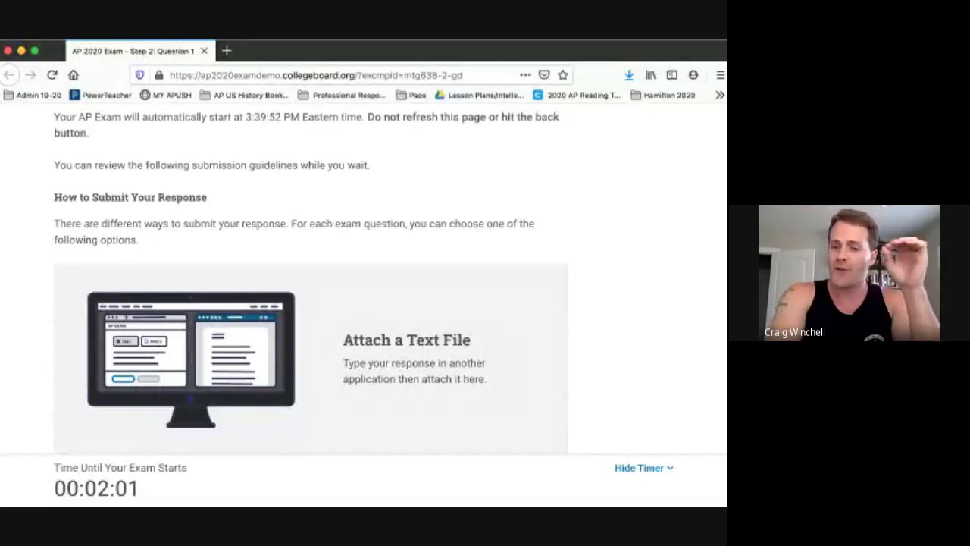
scroll(311, 288, down, 3)
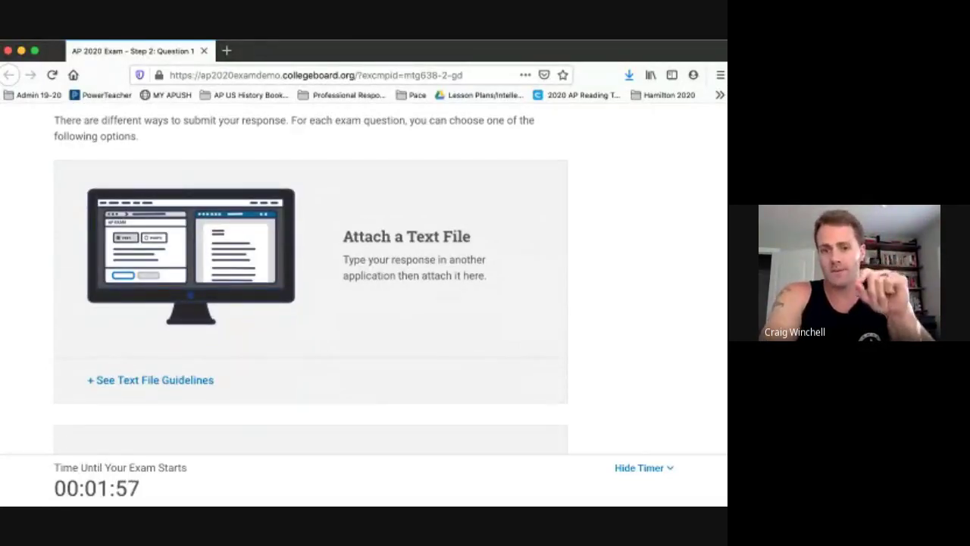
scroll(310, 288, down, 1)
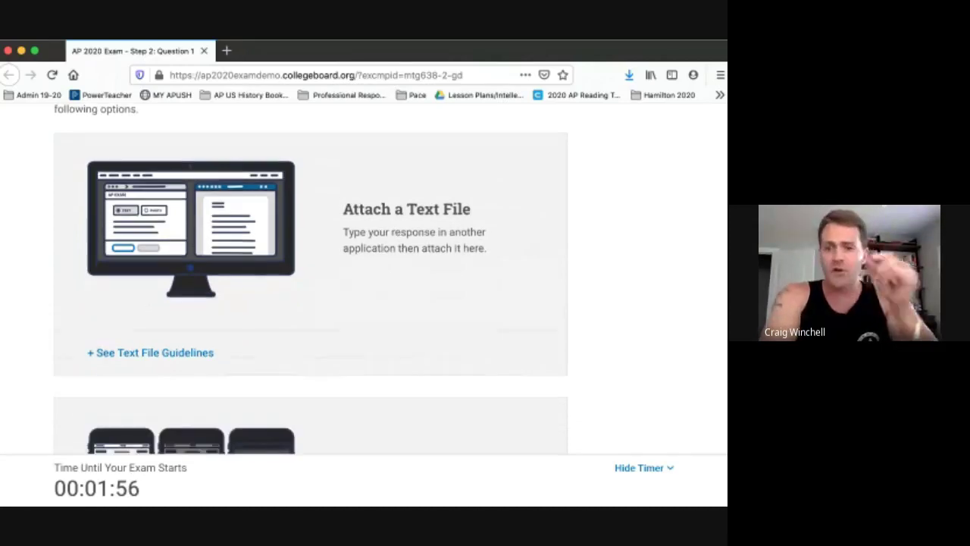
scroll(311, 288, up, 1)
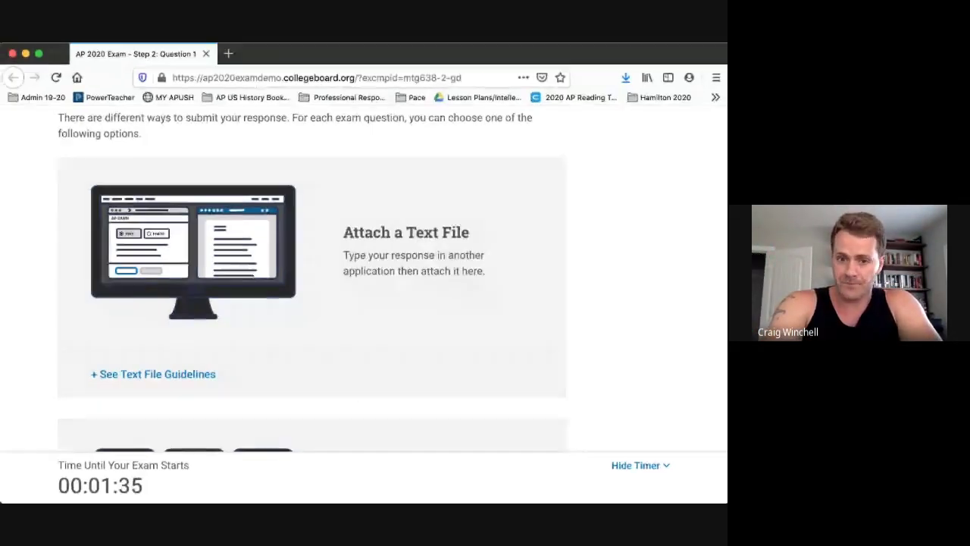
scroll(311, 281, down, 1)
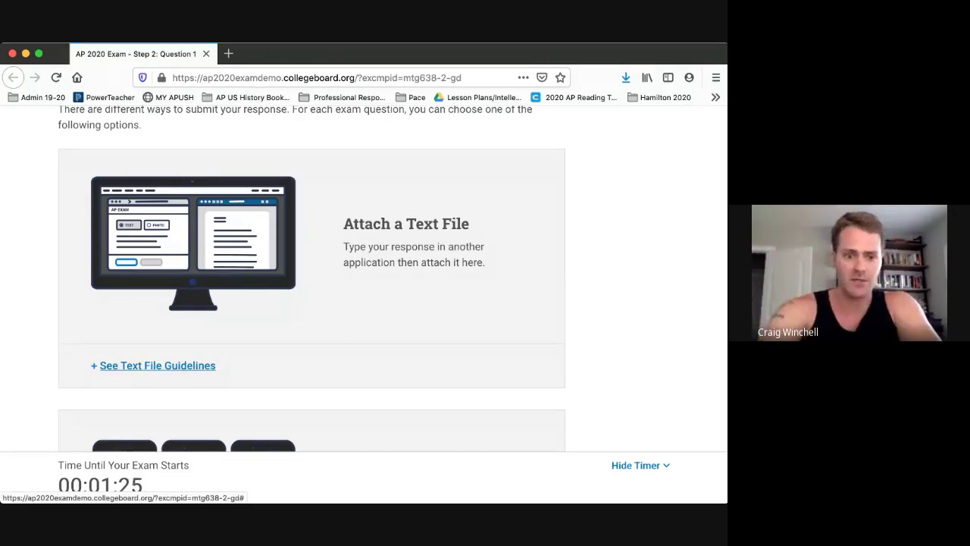
Expand the text file guidelines and read the requirements, photo and copy-paste options until the exam starts.
click(158, 365)
scroll(157, 365, down, 4)
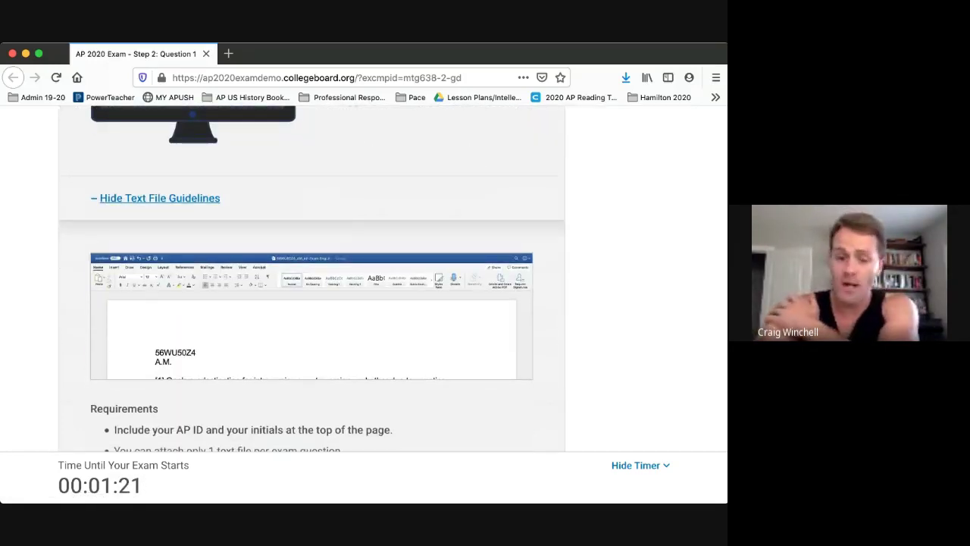
scroll(311, 303, down, 2)
scroll(311, 303, up, 1)
scroll(310, 304, down, 1)
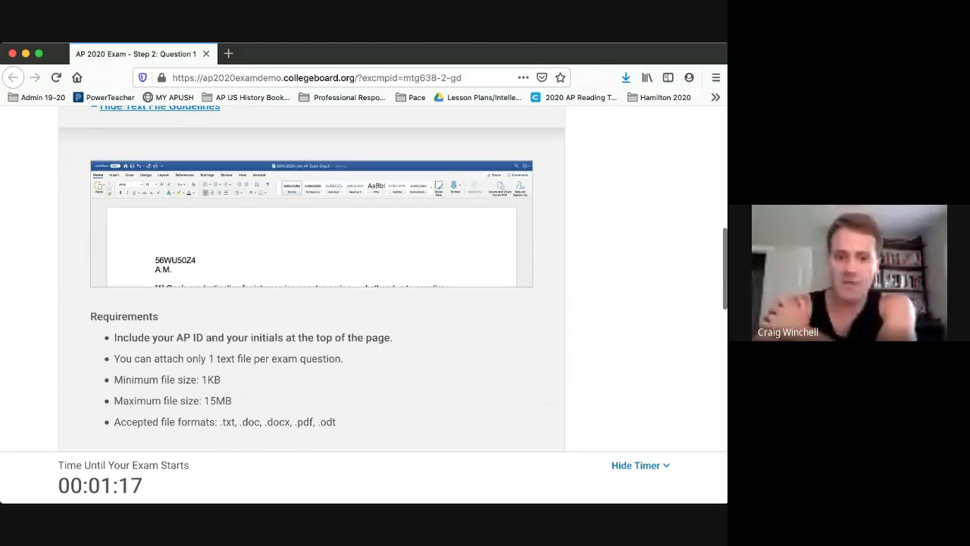
scroll(311, 304, down, 1)
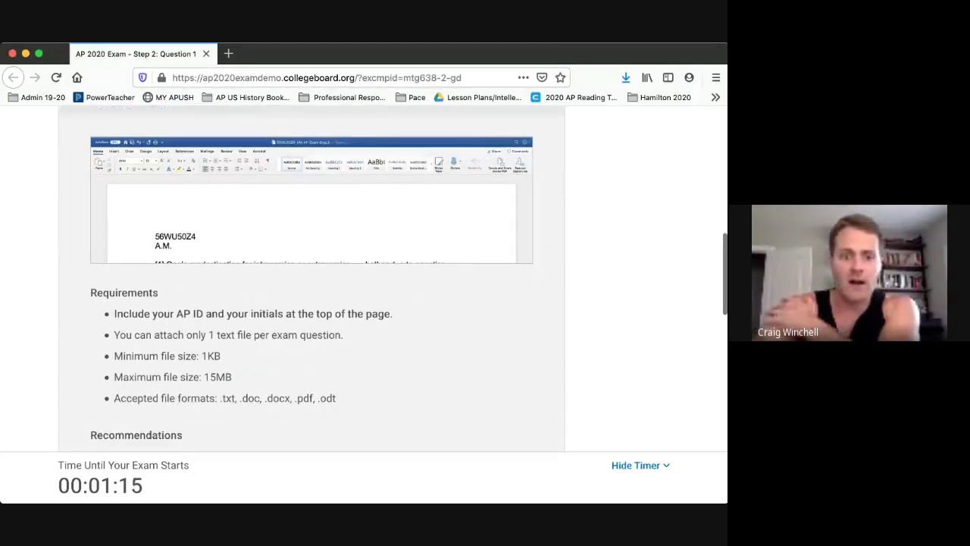
scroll(311, 303, down, 1)
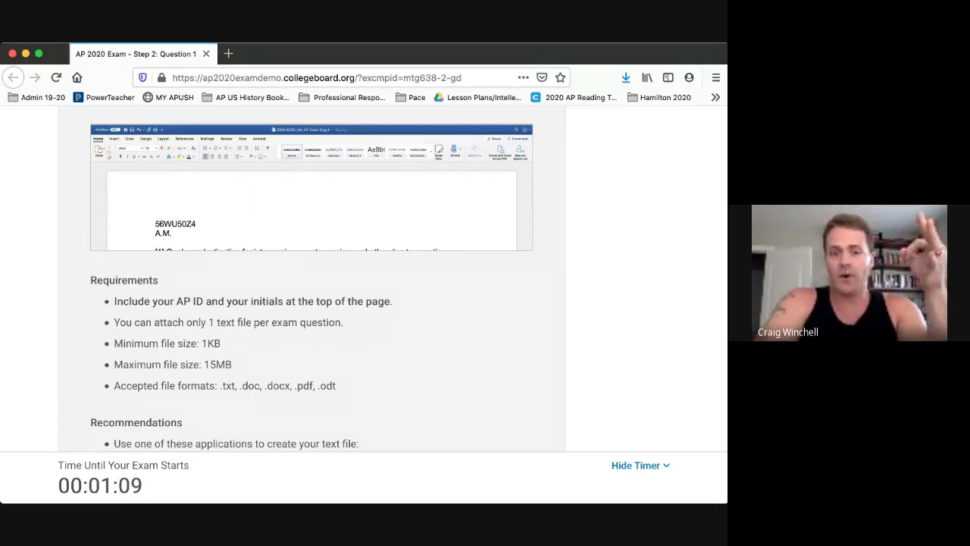
scroll(326, 280, down, 2)
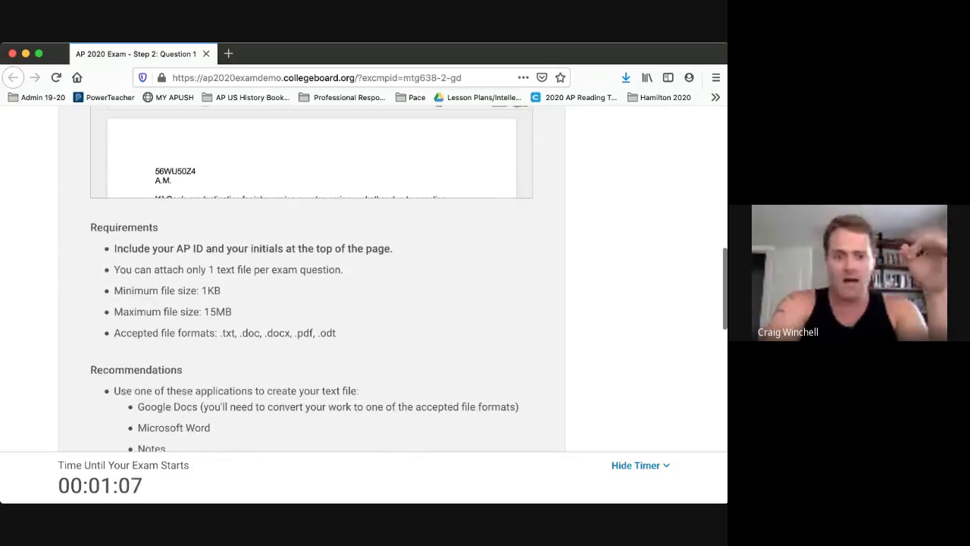
scroll(326, 280, down, 1)
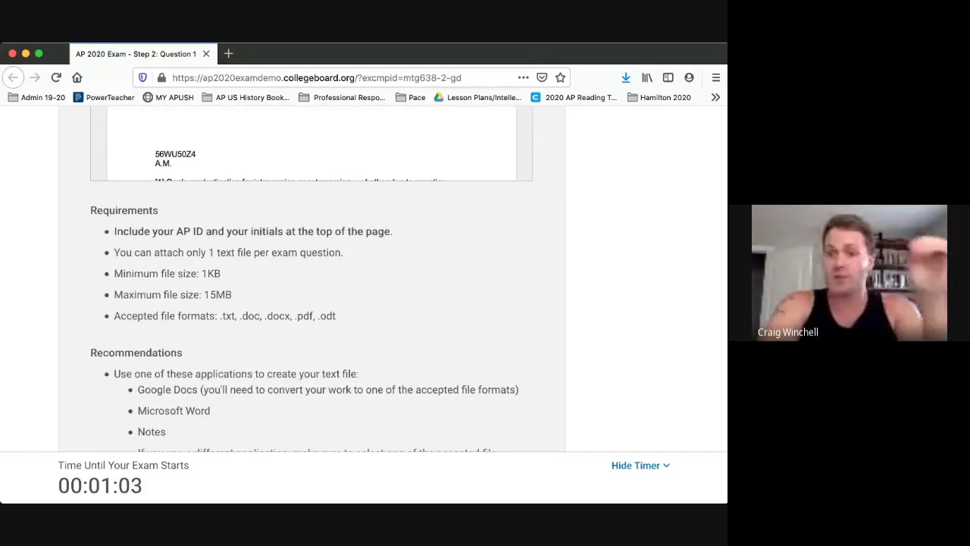
scroll(311, 281, down, 2)
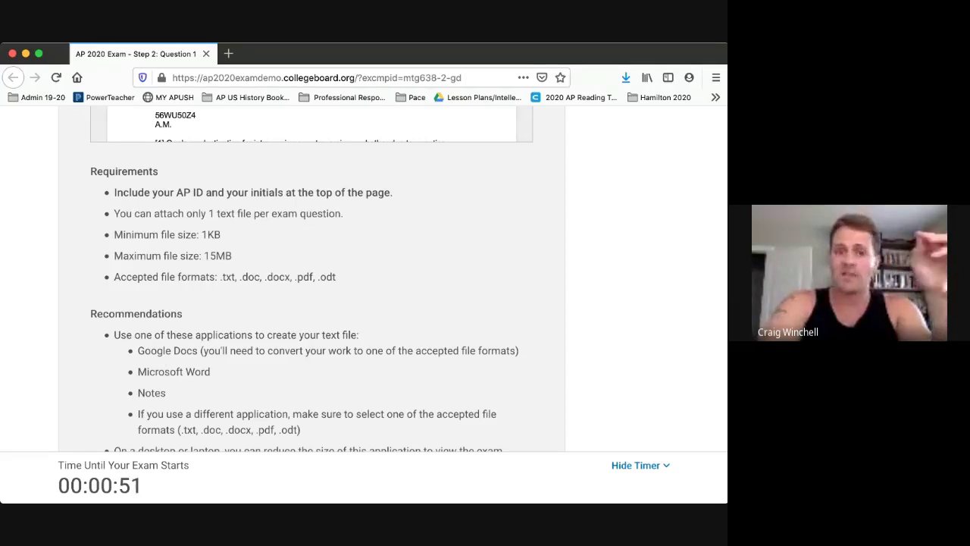
scroll(310, 281, up, 4)
scroll(311, 280, down, 1)
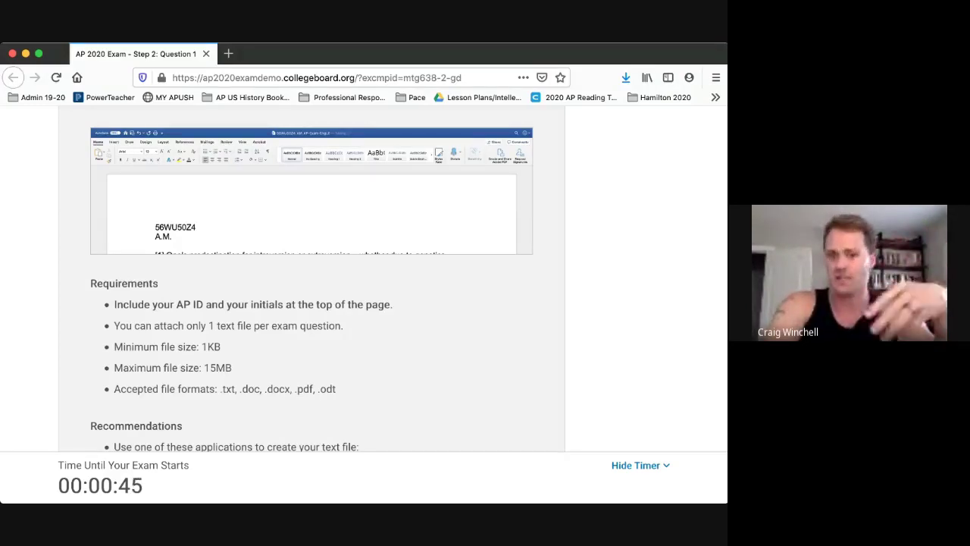
scroll(312, 303, down, 3)
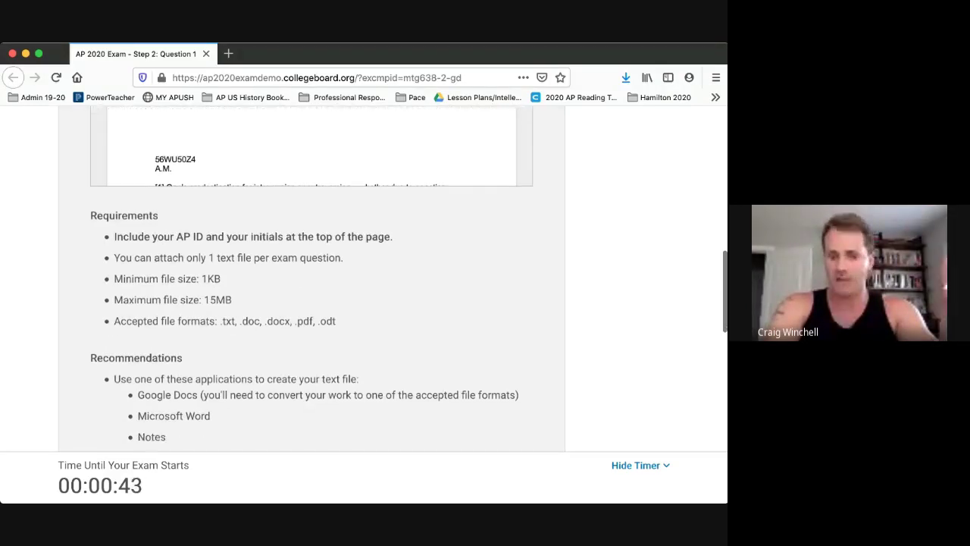
scroll(312, 304, down, 3)
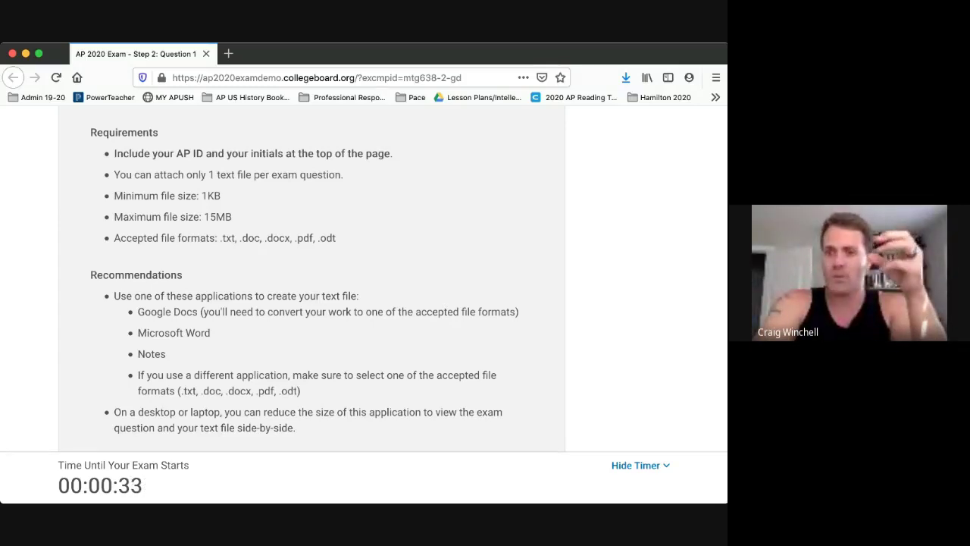
scroll(311, 280, down, 1)
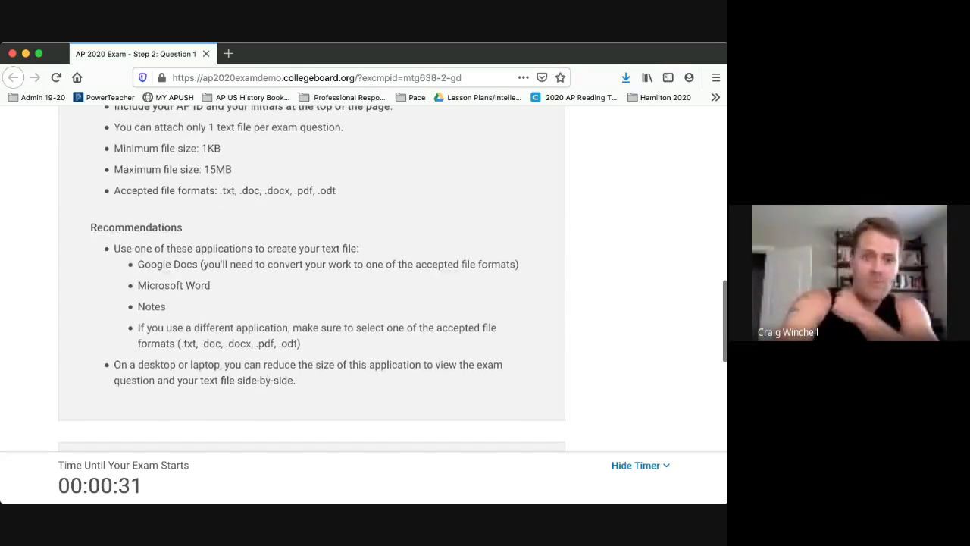
scroll(311, 281, down, 4)
scroll(311, 280, down, 2)
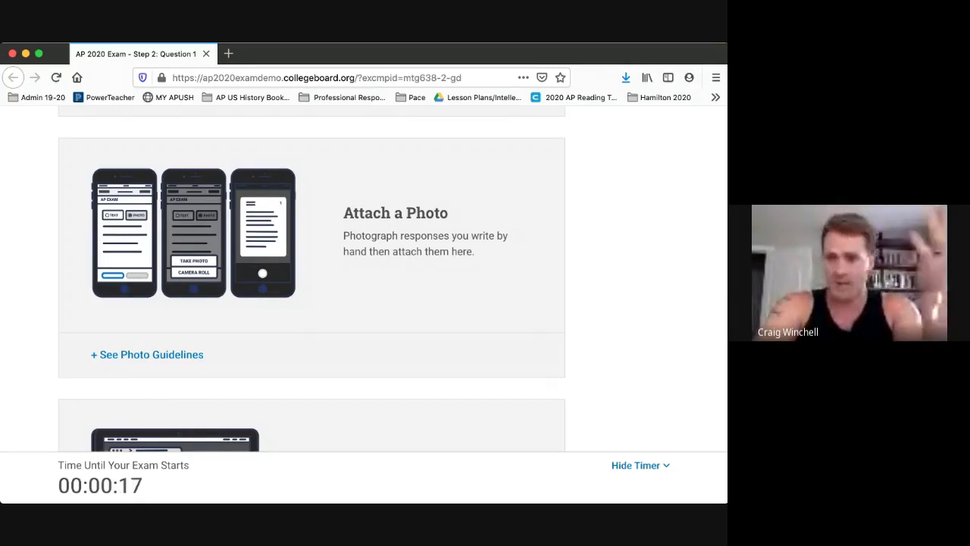
scroll(312, 285, down, 1)
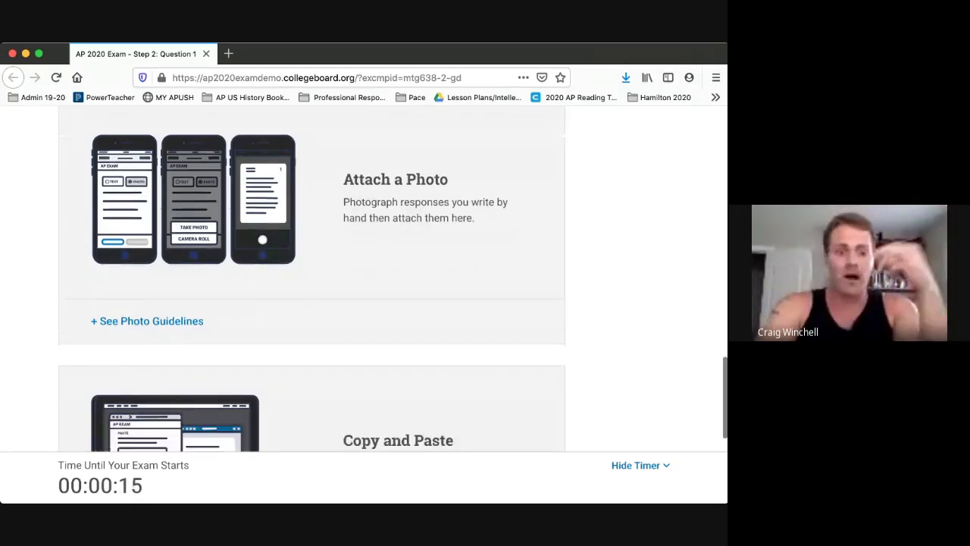
scroll(312, 279, down, 5)
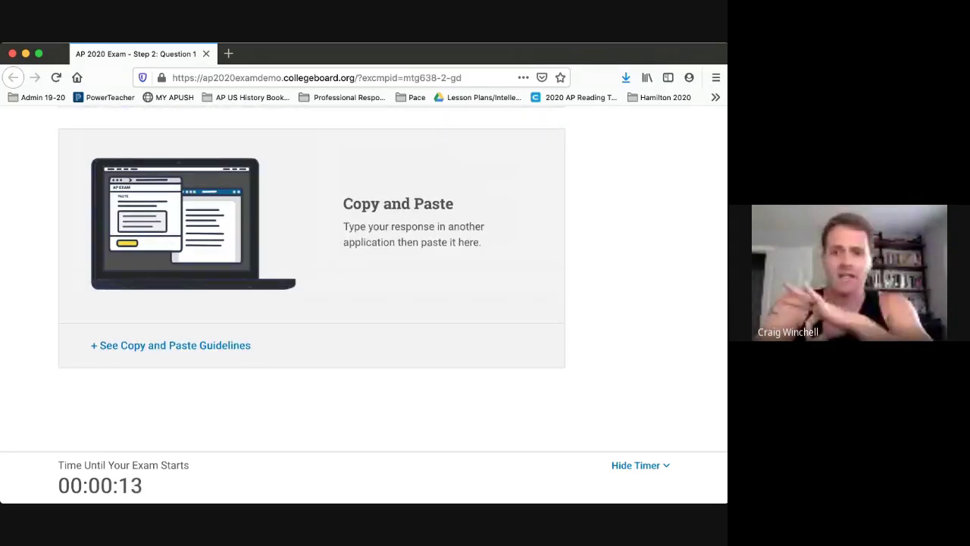
scroll(312, 303, up, 1)
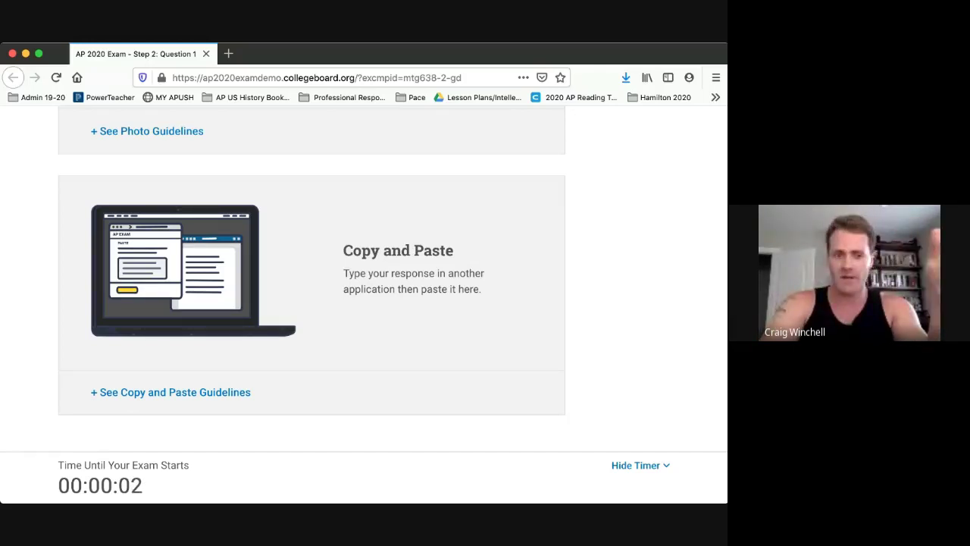
scroll(312, 265, down, 3)
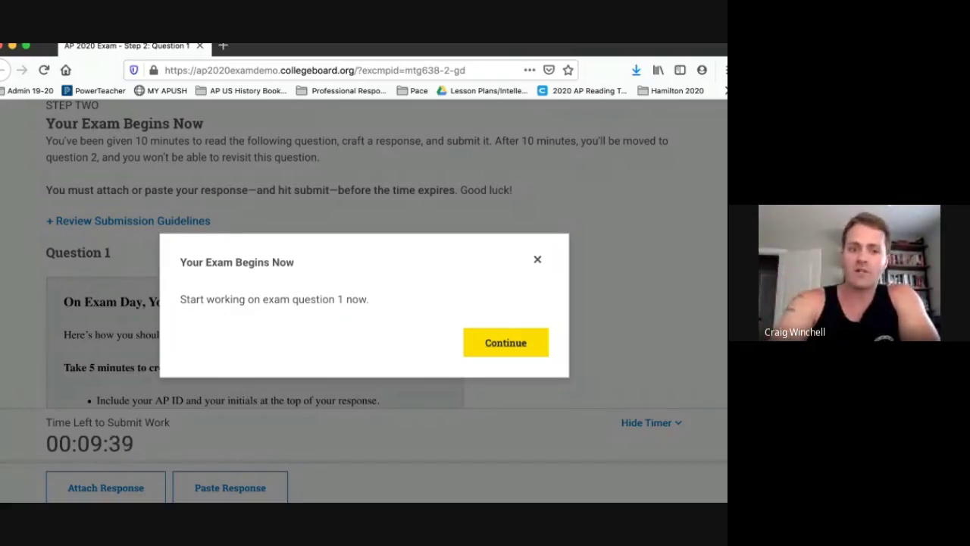
Dismiss the Your Exam Begins Now notice and read through the Question 1 instructions and timing notes.
key(Return)
scroll(364, 254, up, 1)
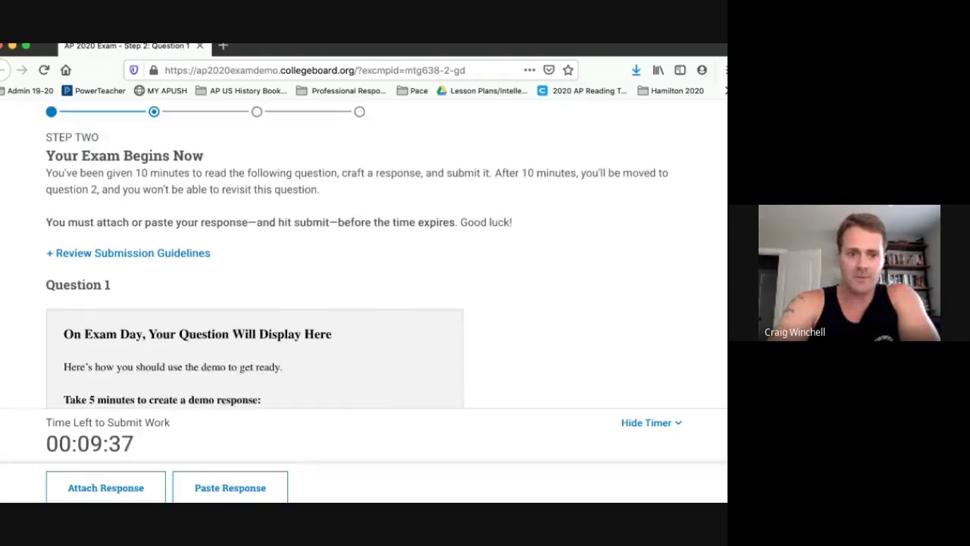
scroll(364, 254, down, 2)
scroll(279, 254, down, 1)
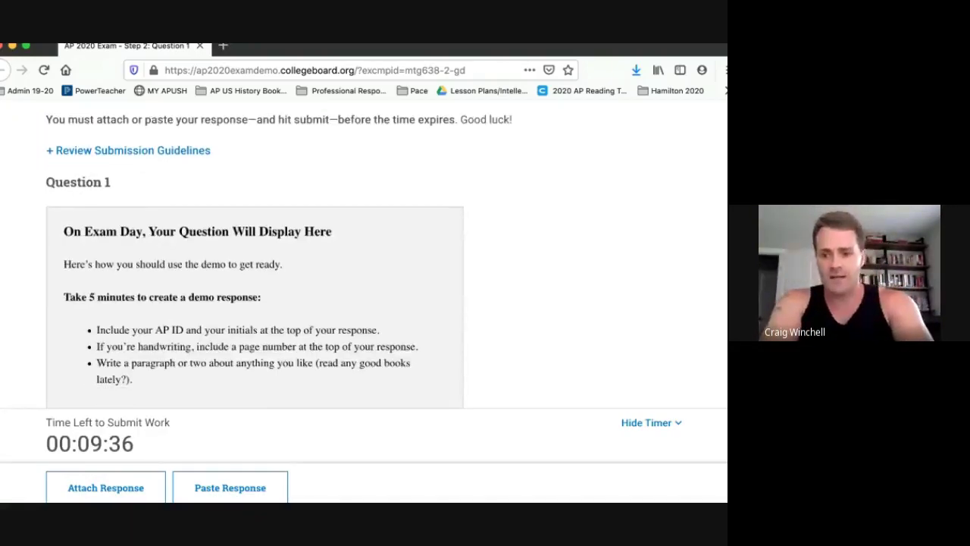
scroll(364, 254, up, 1)
scroll(364, 254, down, 2)
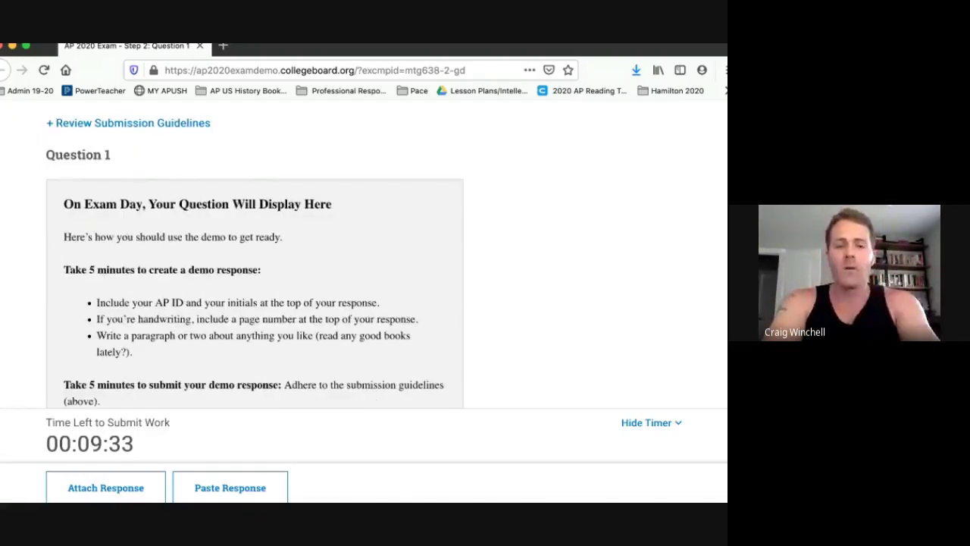
scroll(364, 254, up, 1)
scroll(255, 273, down, 3)
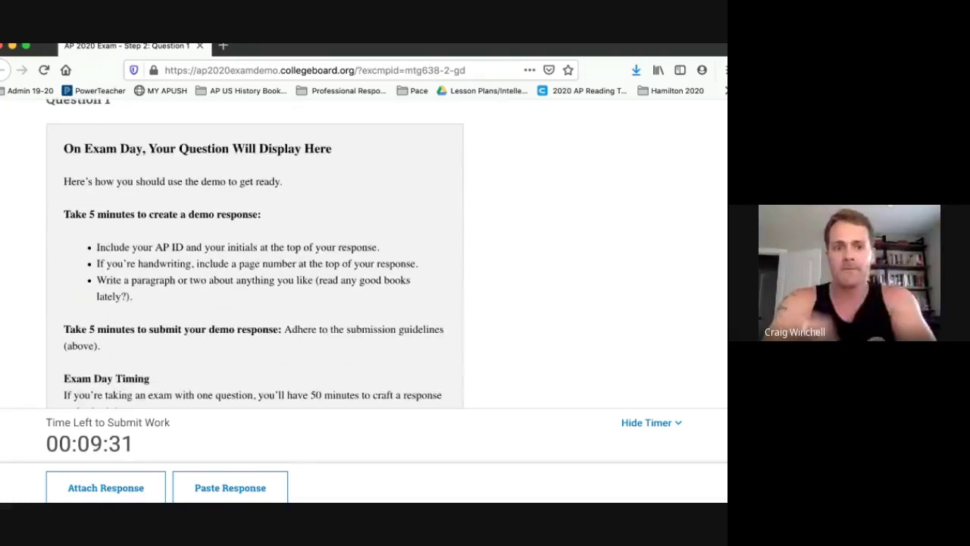
scroll(255, 273, up, 1)
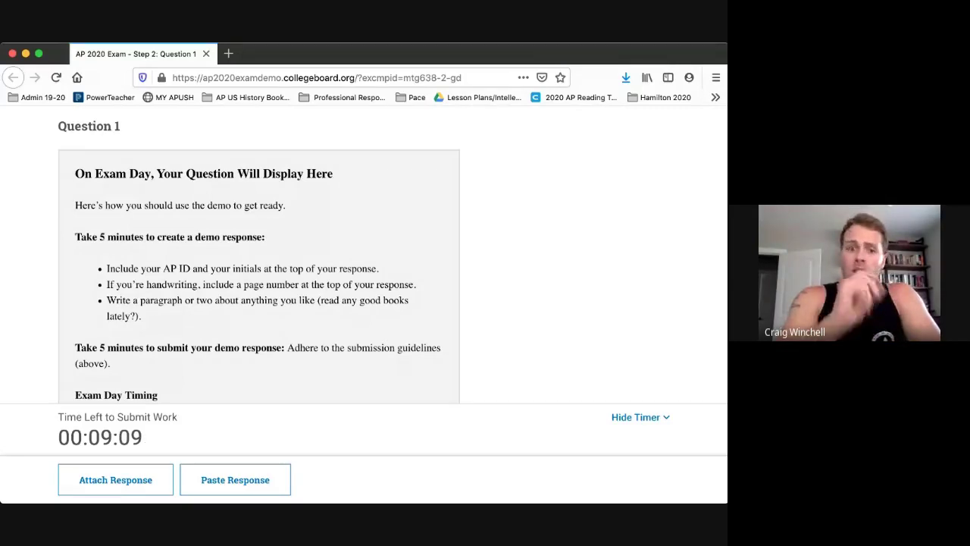
scroll(259, 258, down, 1)
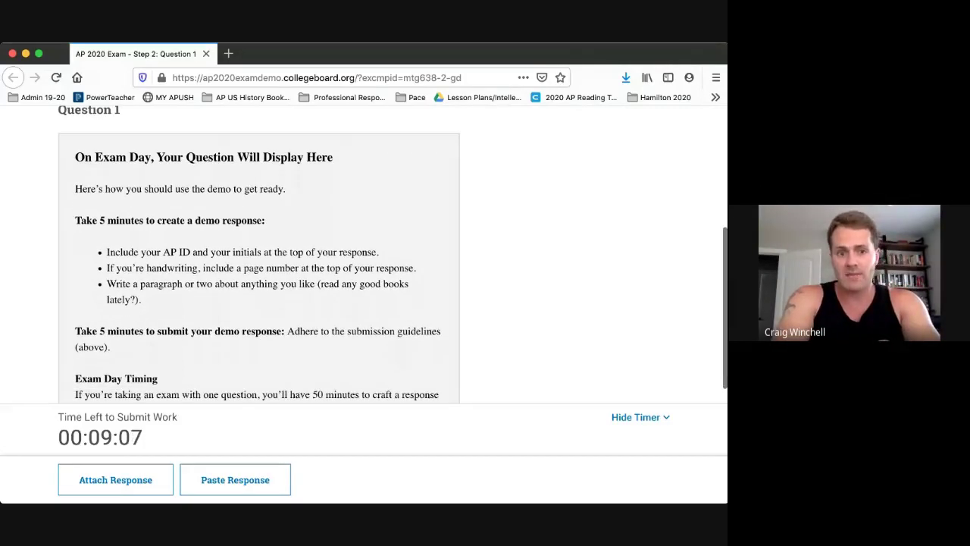
scroll(259, 258, down, 1)
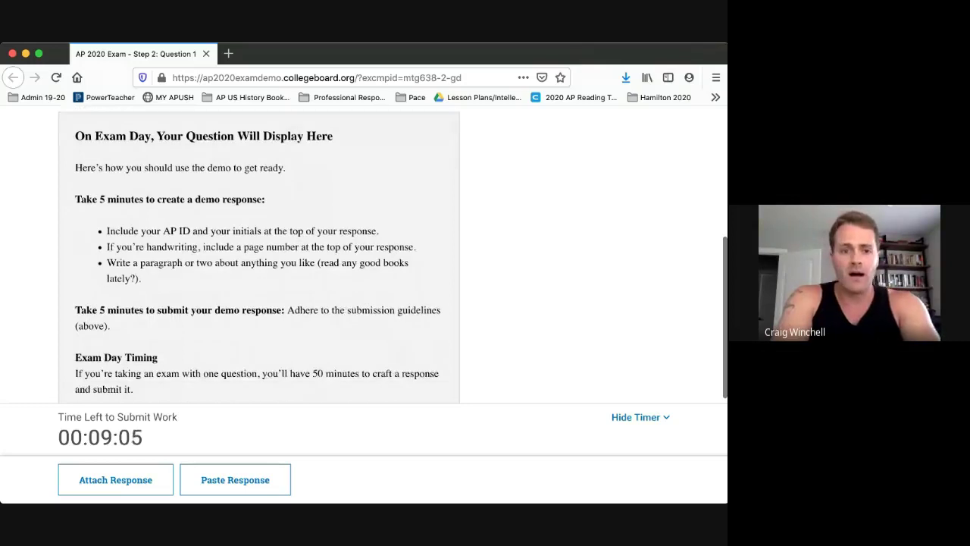
scroll(258, 258, down, 1)
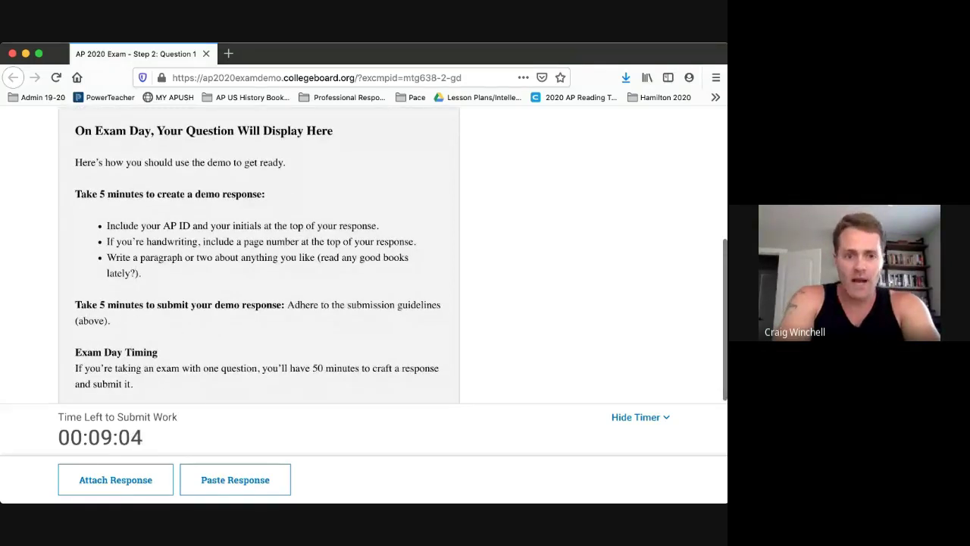
scroll(258, 258, down, 3)
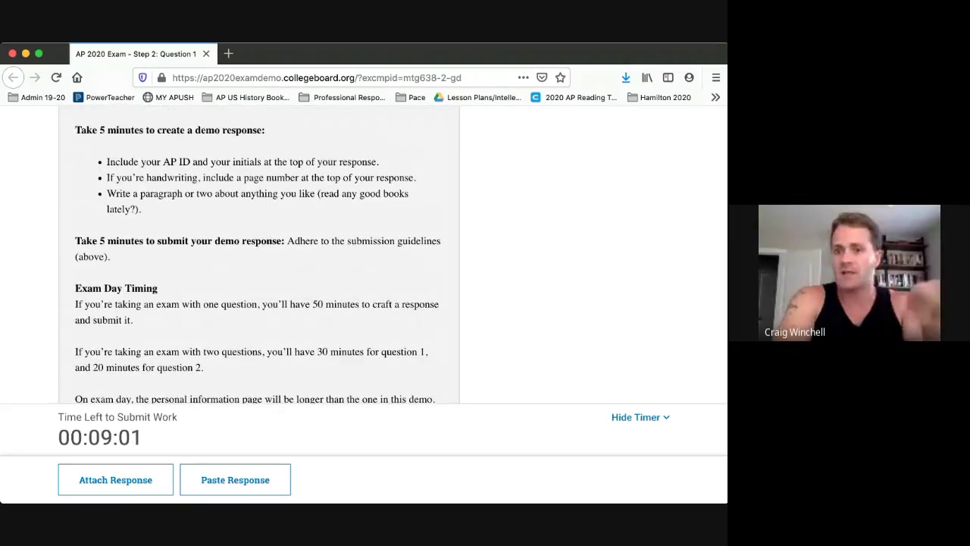
scroll(259, 258, down, 5)
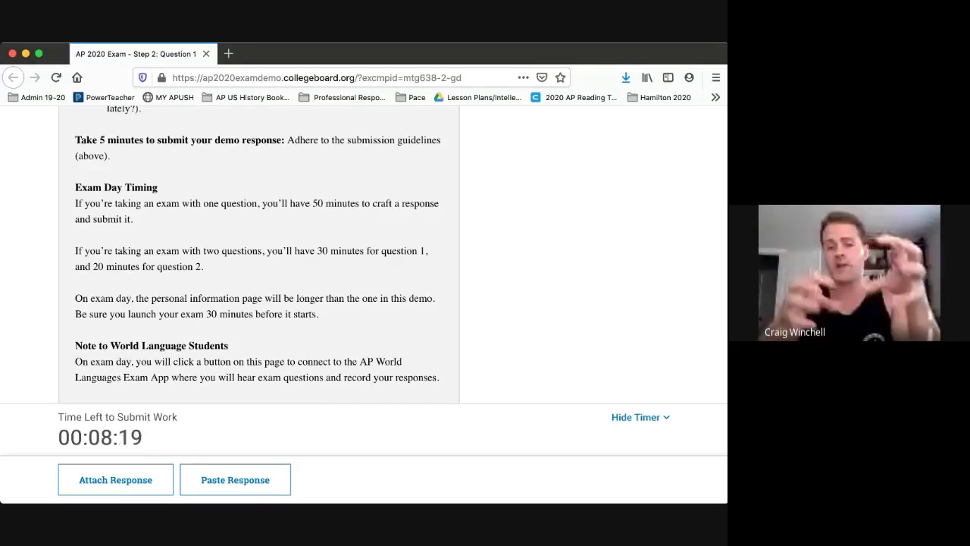
scroll(257, 251, down, 1)
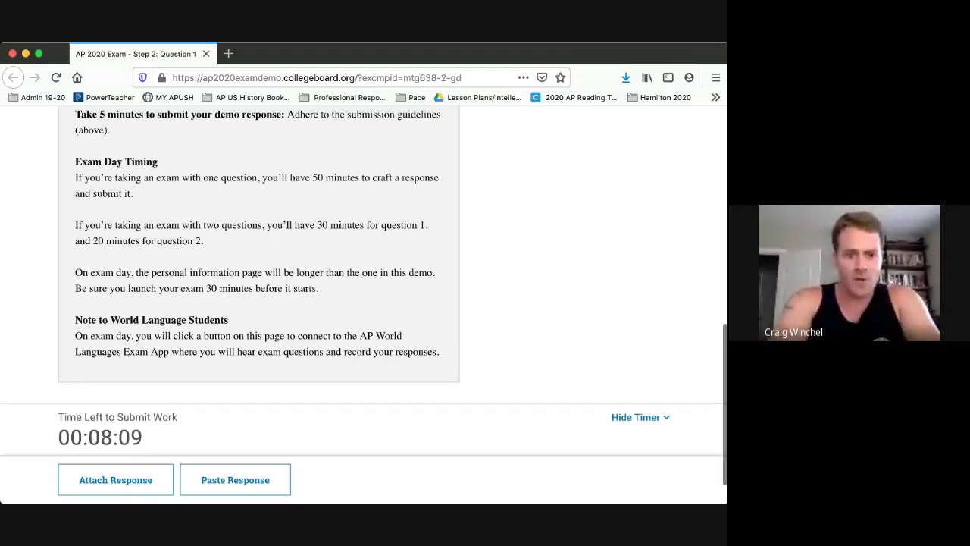
scroll(257, 257, up, 1)
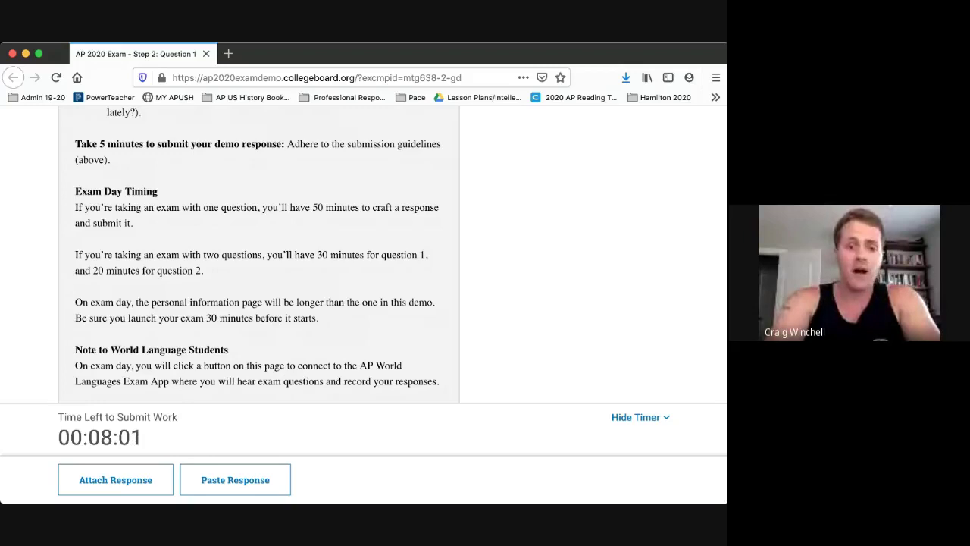
scroll(364, 251, down, 1)
scroll(364, 251, up, 3)
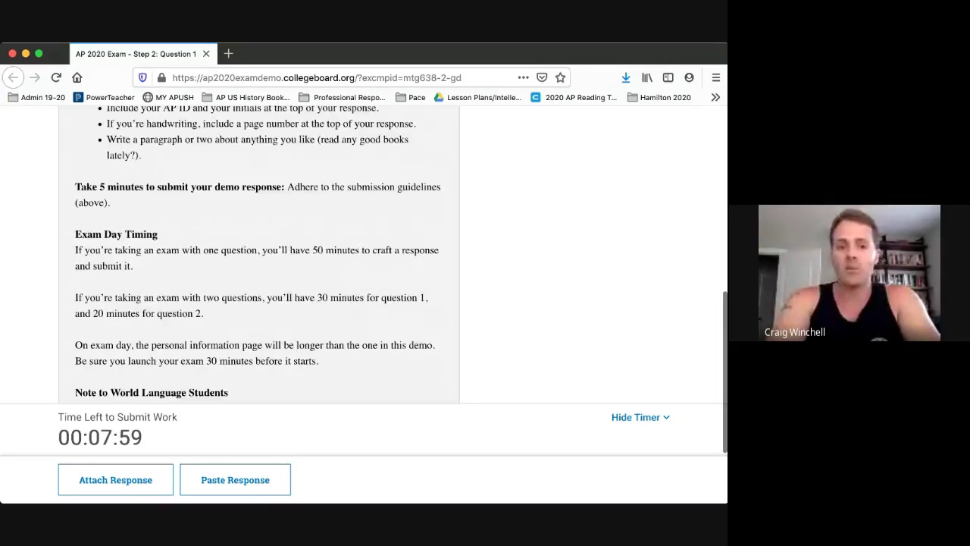
scroll(363, 250, down, 3)
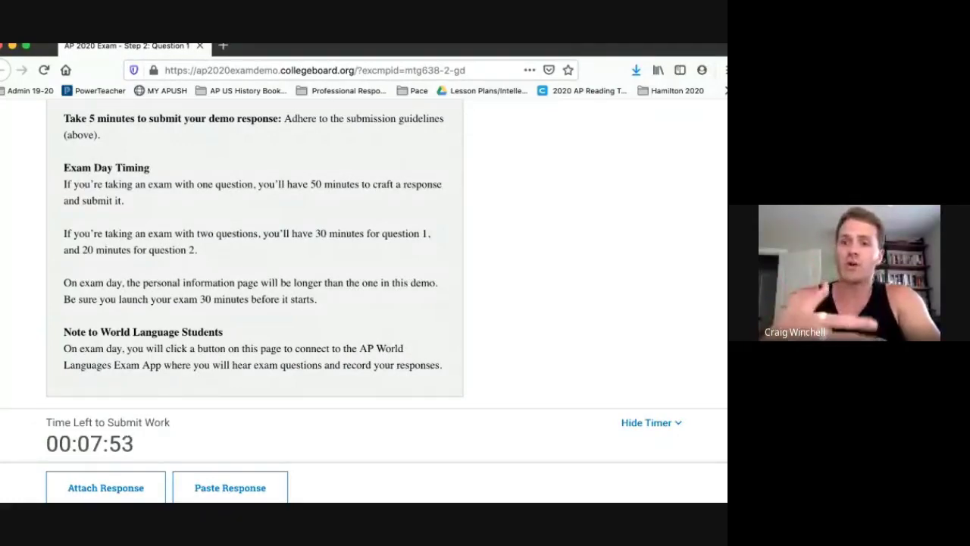
scroll(255, 253, up, 1)
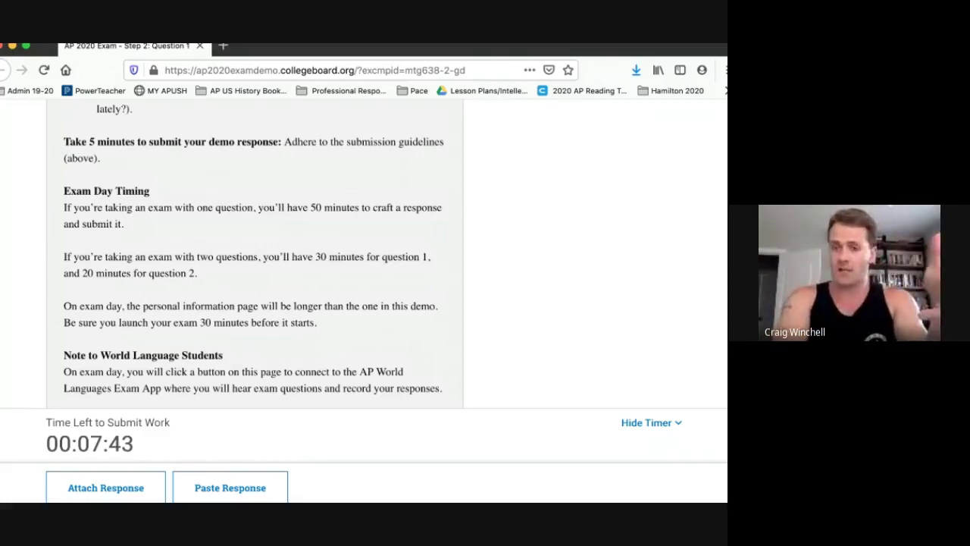
scroll(255, 250, down, 2)
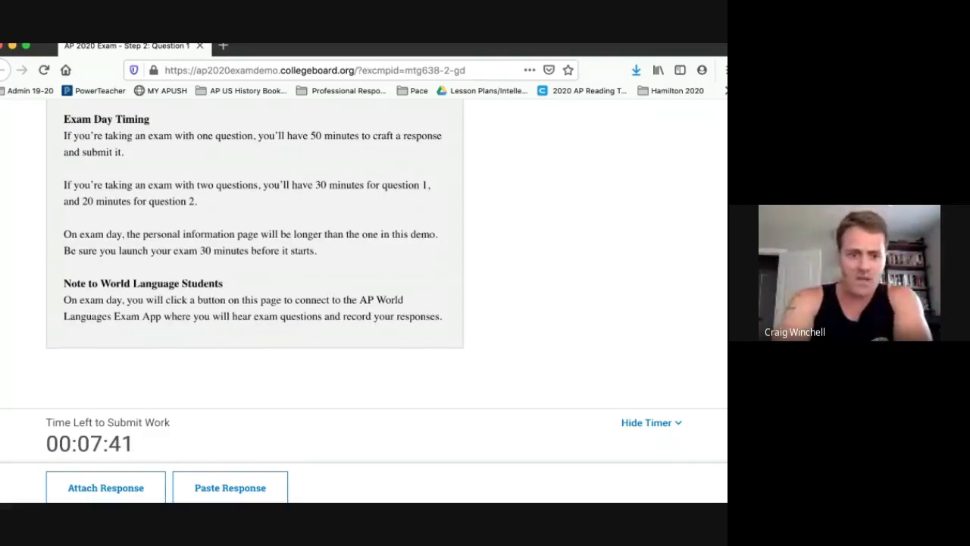
scroll(255, 250, up, 10)
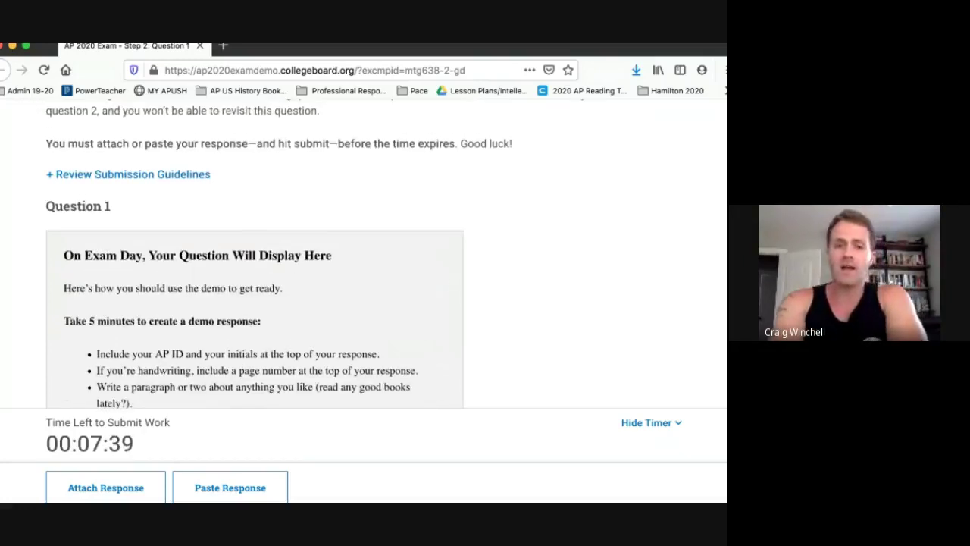
scroll(254, 250, down, 10)
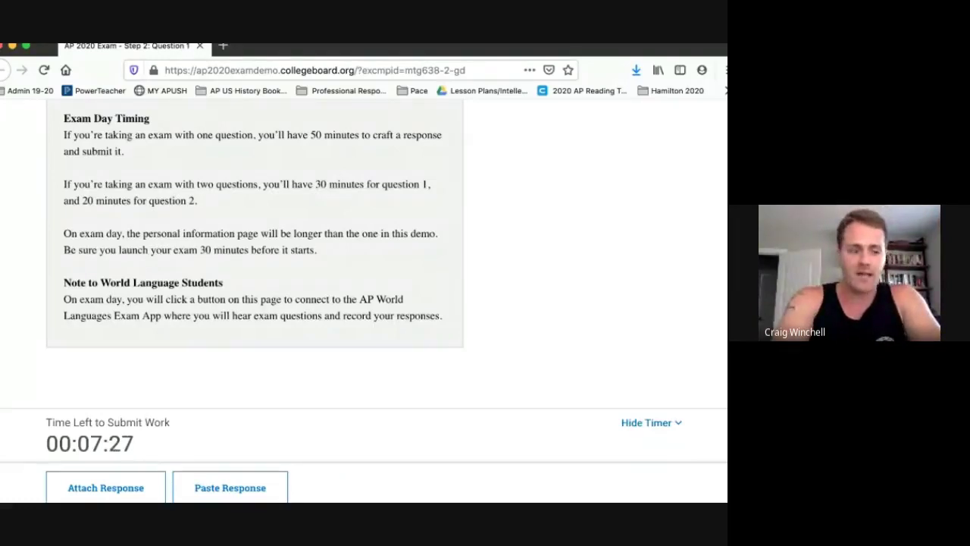
scroll(364, 254, up, 10)
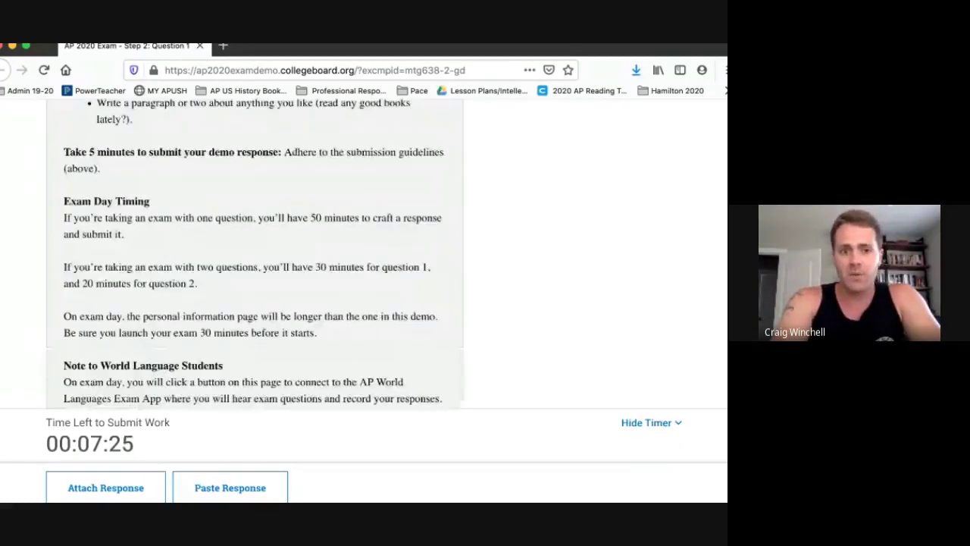
scroll(364, 254, up, 2)
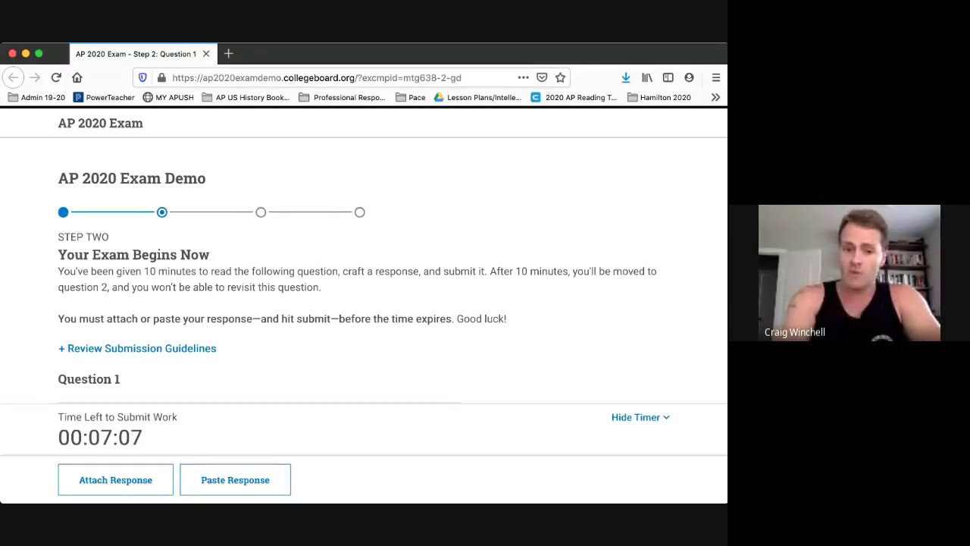
scroll(364, 253, down, 10)
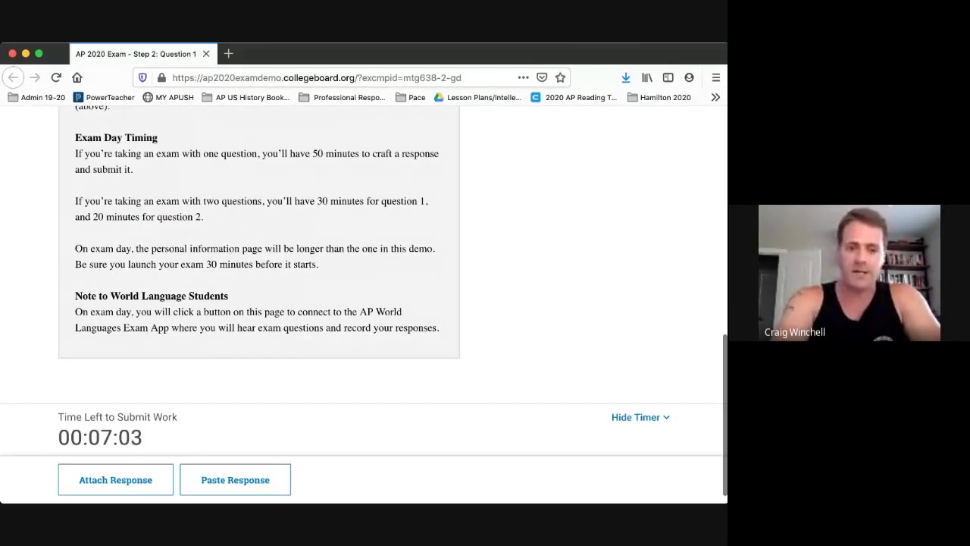
scroll(258, 254, up, 2)
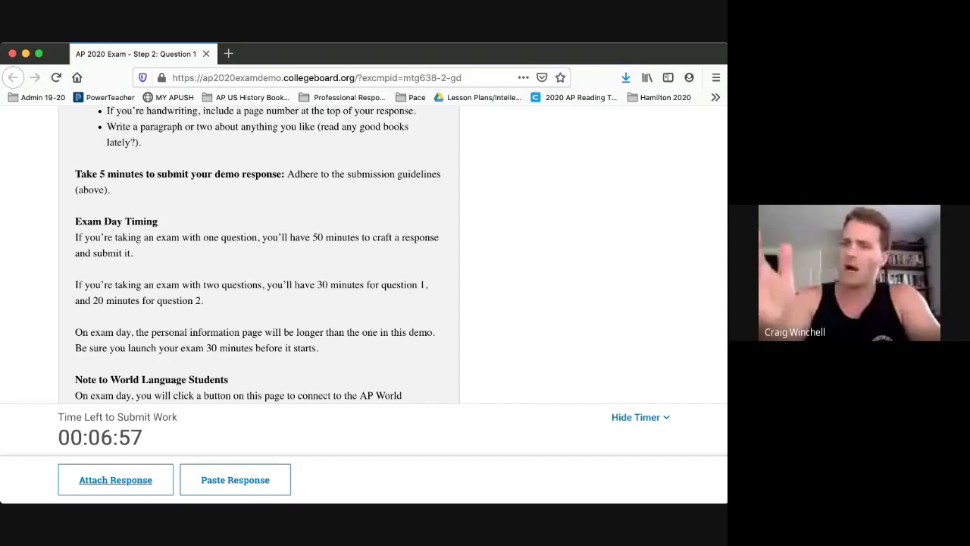
Attach 9. New Deal DBQ 2020.docx as the Question 1 response and review its preview.
click(115, 479)
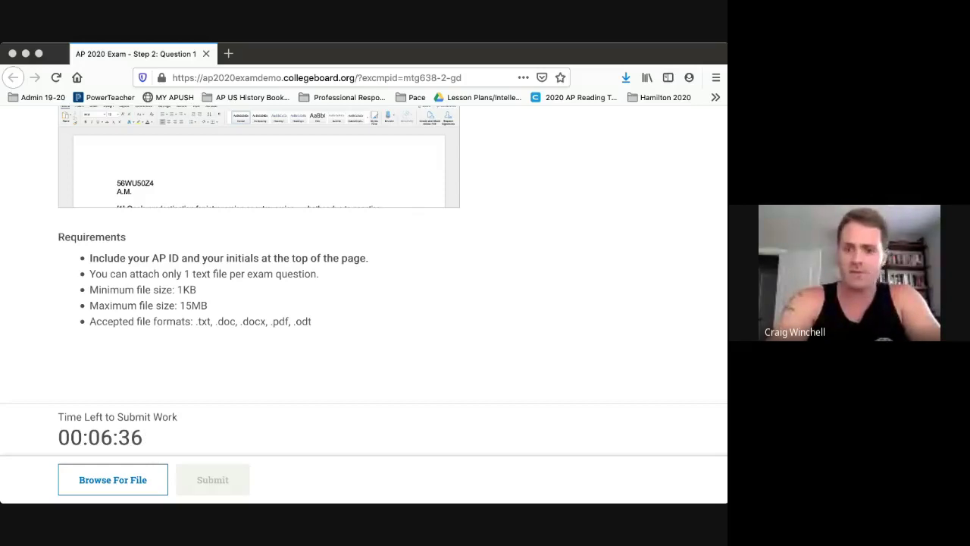
key(Return)
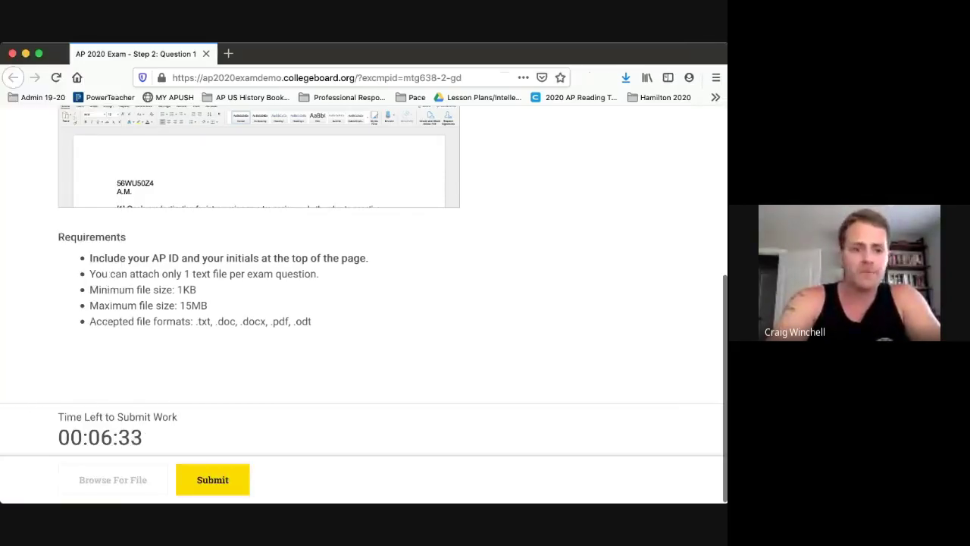
scroll(364, 288, up, 3)
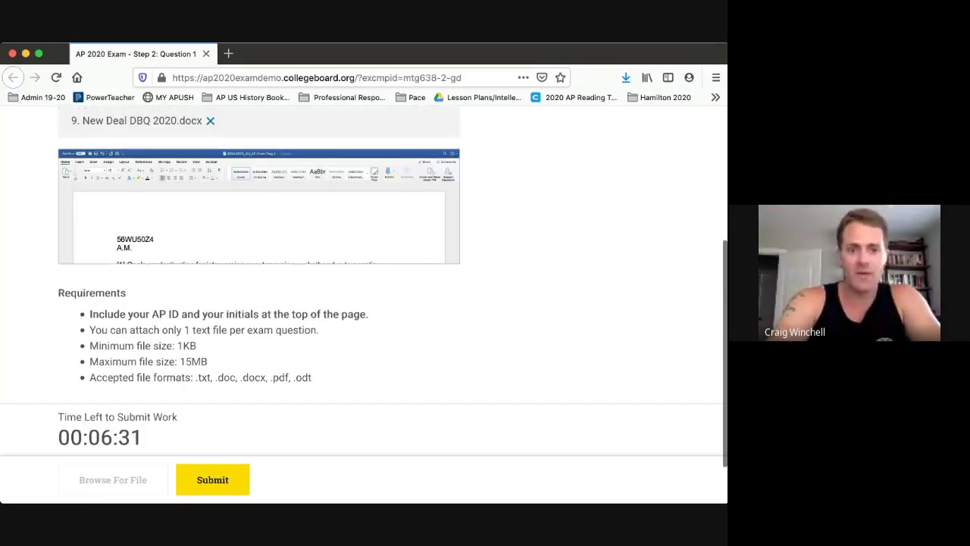
scroll(364, 288, up, 2)
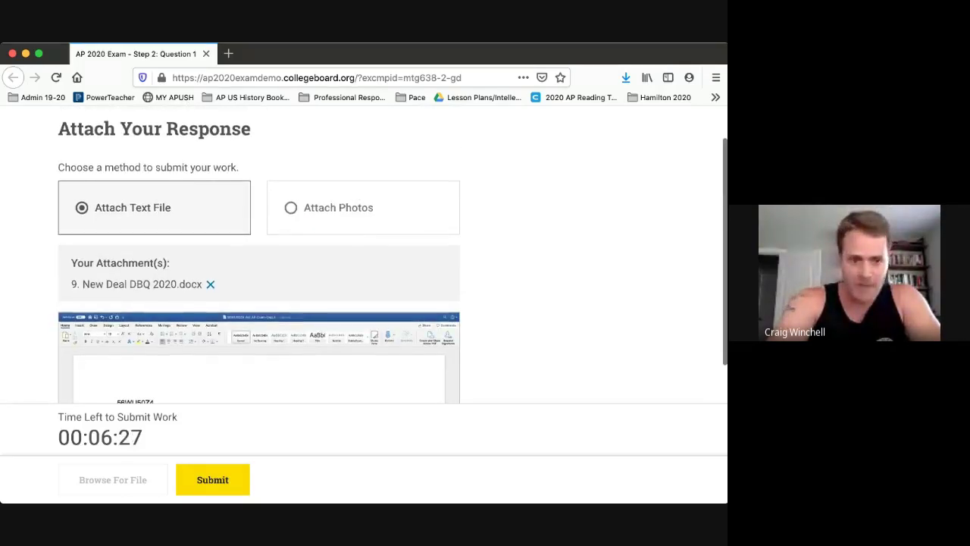
scroll(364, 288, down, 2)
scroll(364, 288, down, 1)
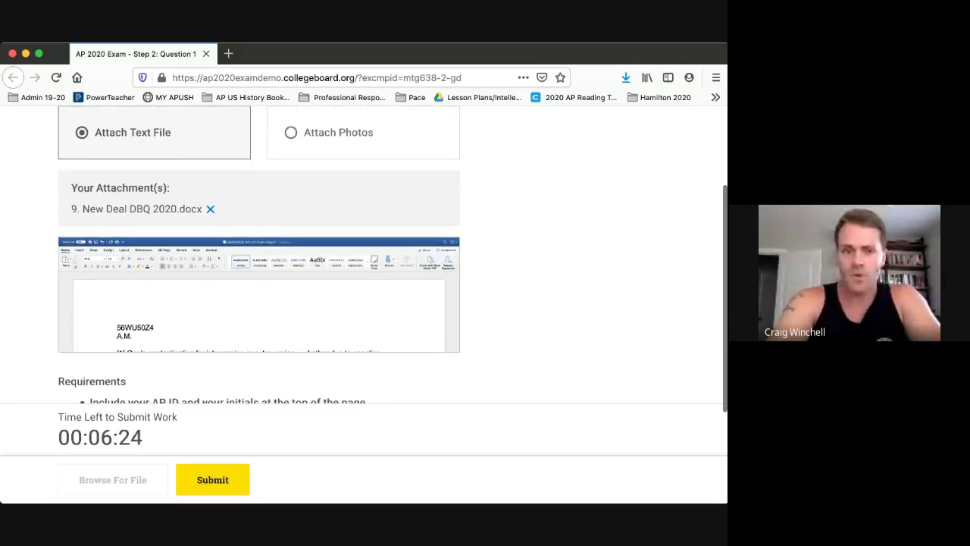
scroll(364, 288, up, 3)
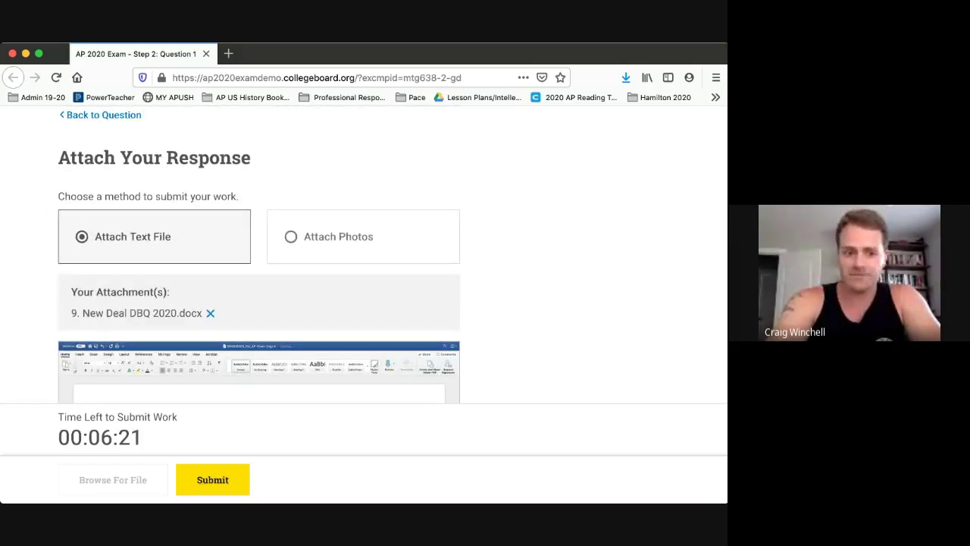
scroll(363, 288, down, 7)
scroll(364, 288, up, 5)
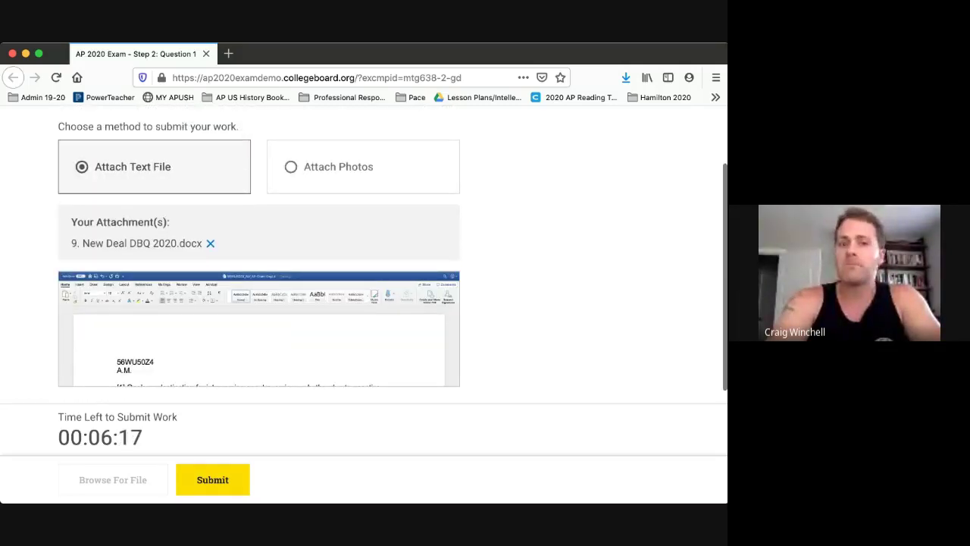
Remove the attached New Deal DBQ document from the response.
click(210, 244)
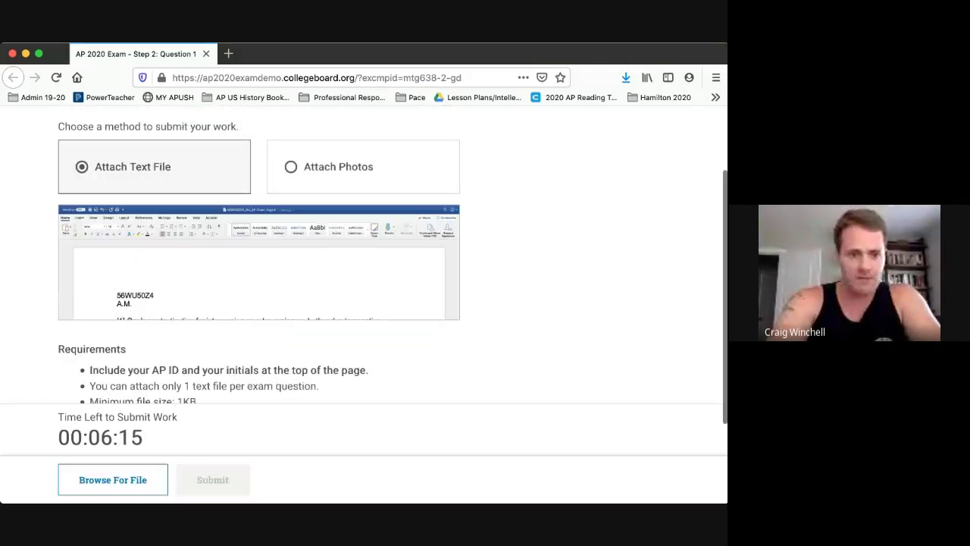
scroll(259, 262, up, 3)
scroll(259, 261, down, 5)
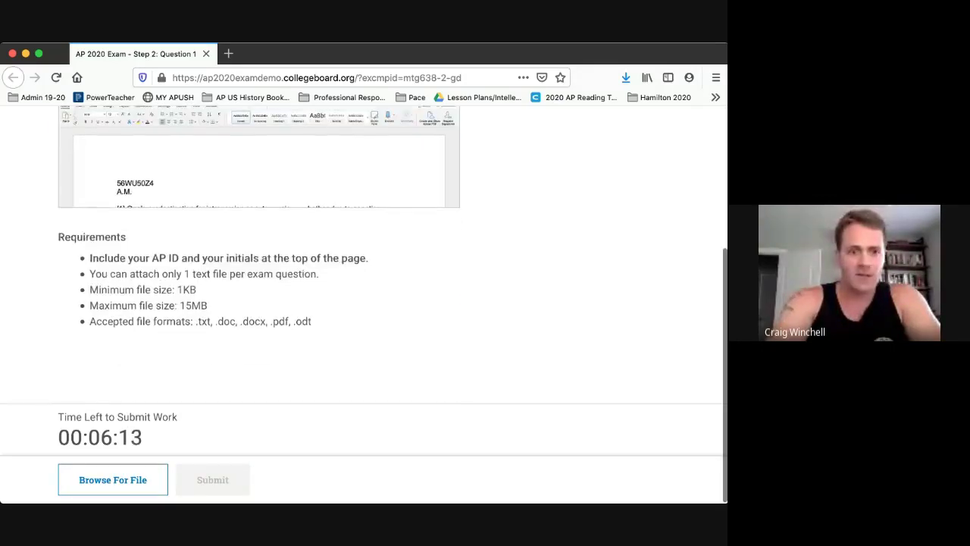
scroll(258, 262, up, 2)
scroll(258, 261, up, 4)
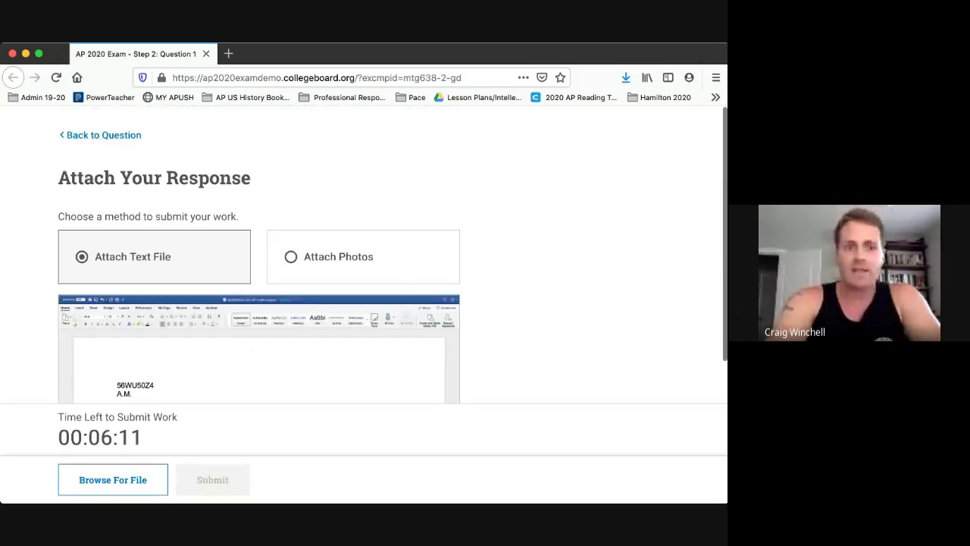
Go back to the Question 1 page and reopen the Attach Your Response page.
click(102, 134)
scroll(364, 257, down, 5)
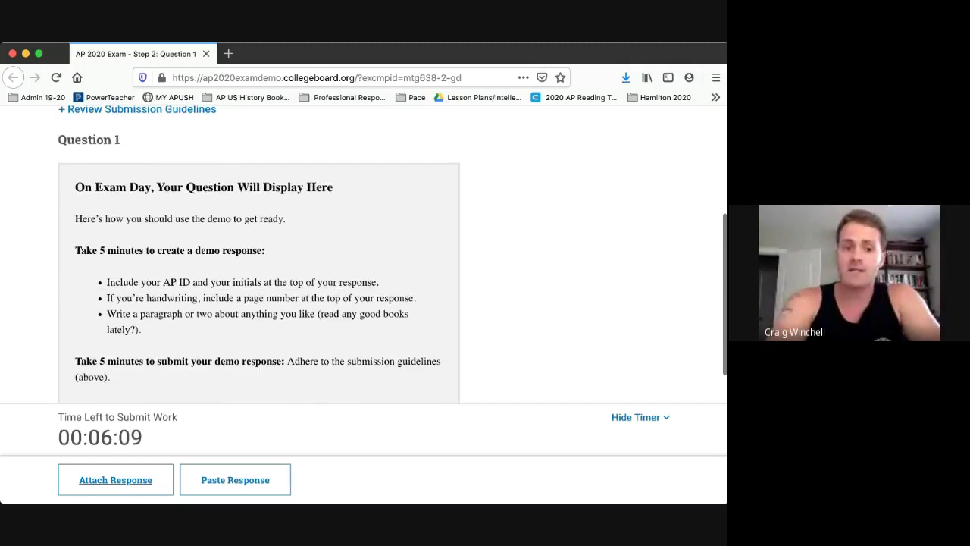
scroll(364, 258, down, 2)
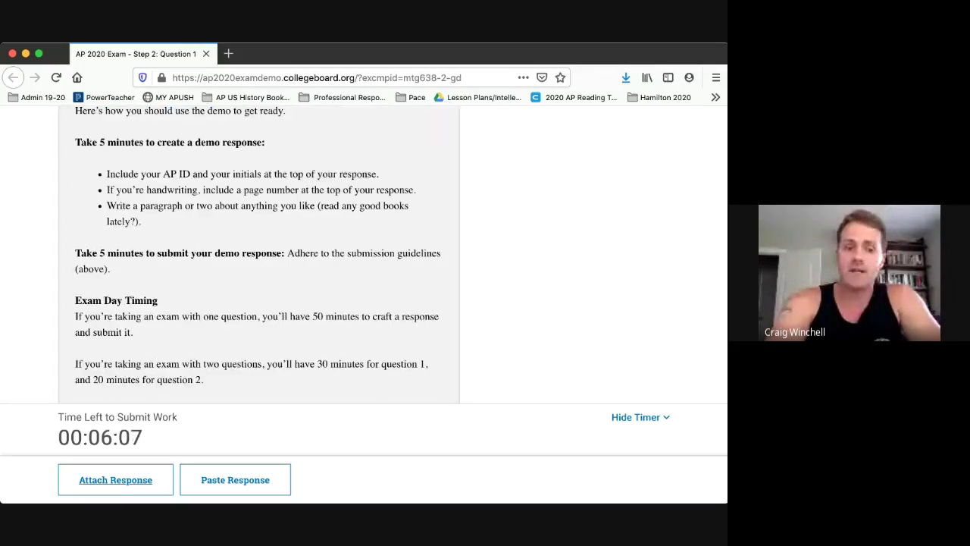
scroll(257, 258, up, 4)
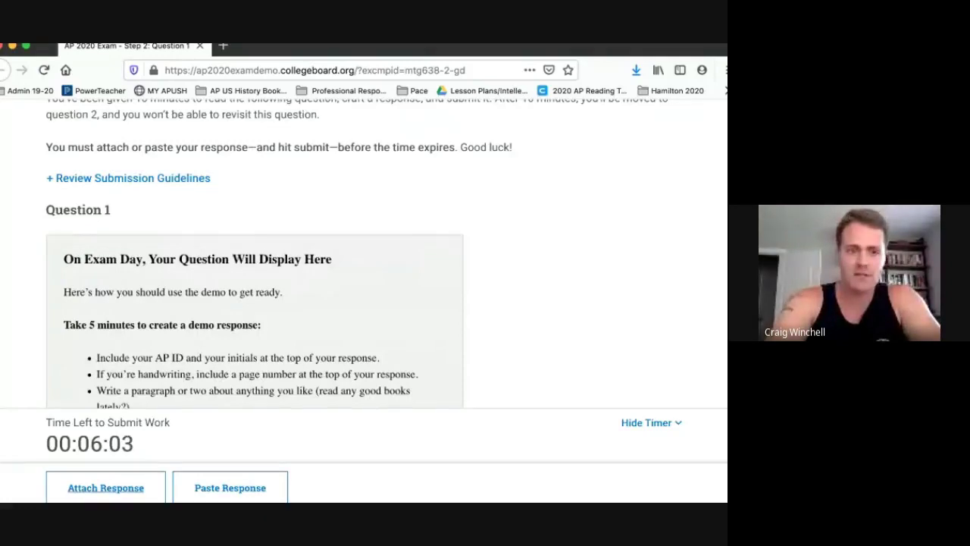
click(106, 488)
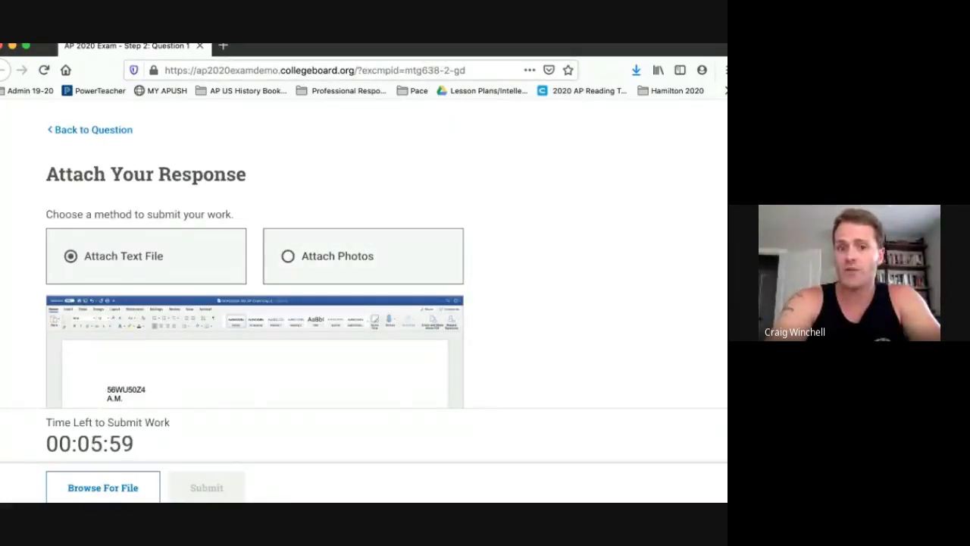
Switch the response method to Attach Photos and review the handwritten sample and photo requirements.
click(337, 255)
scroll(255, 258, down, 3)
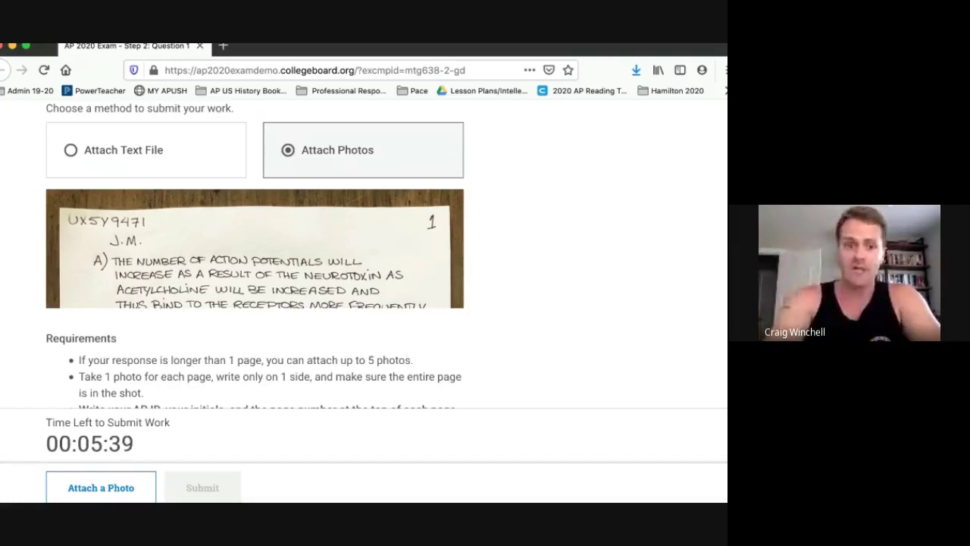
scroll(255, 254, down, 1)
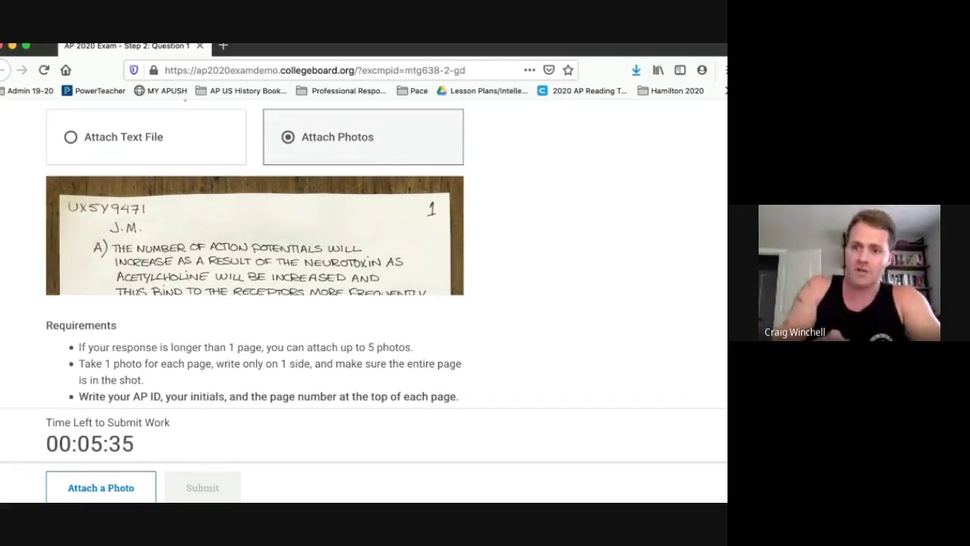
scroll(255, 254, down, 3)
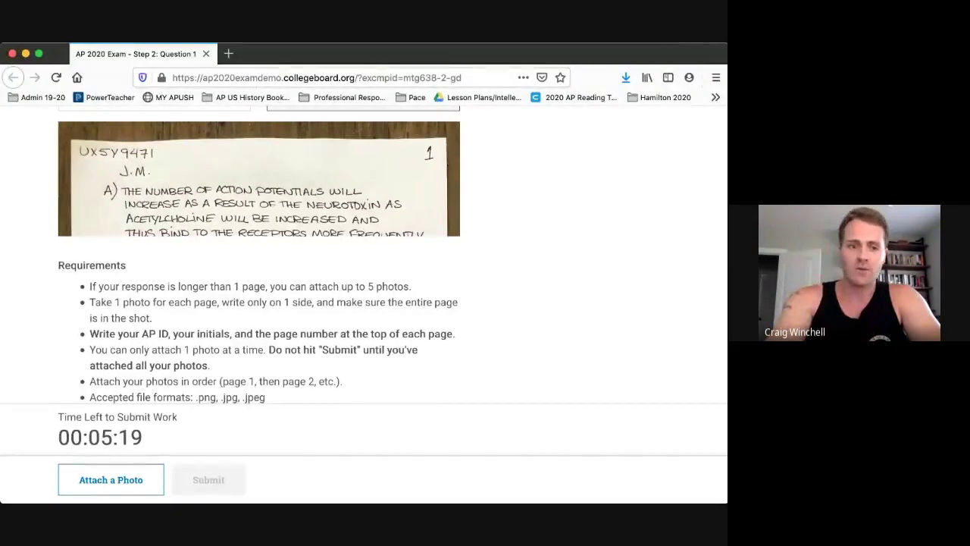
scroll(364, 273, up, 3)
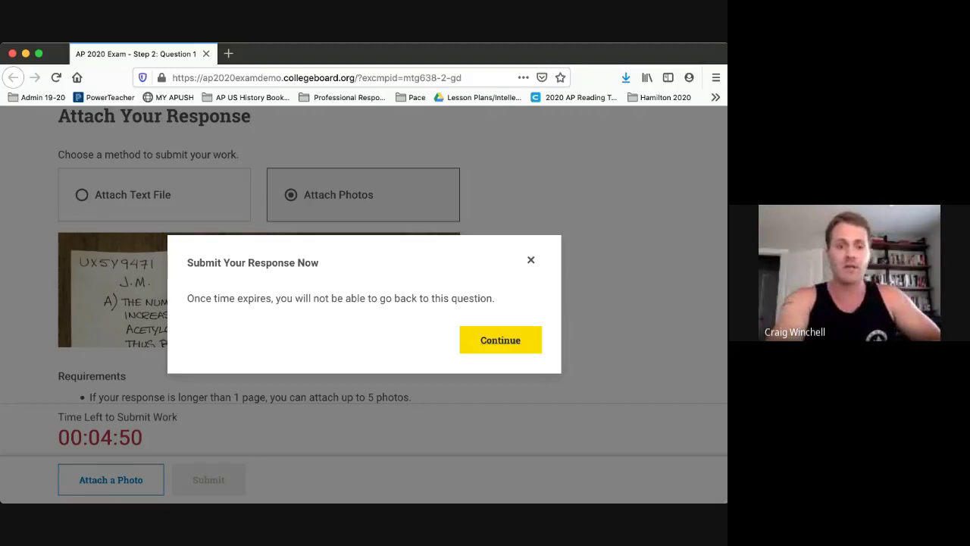
Dismiss the Submit Your Response Now warning and go back to review the Question 1 instructions page.
click(501, 340)
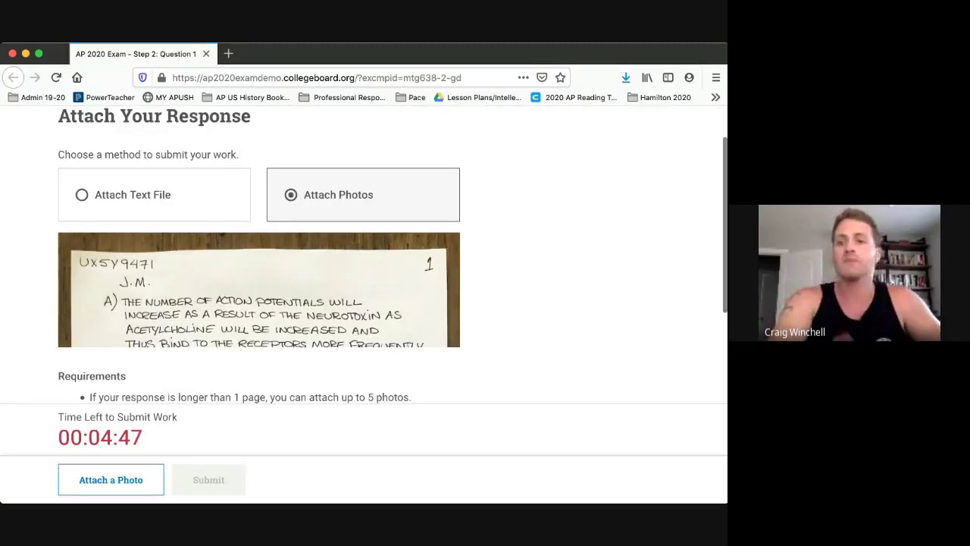
scroll(364, 258, up, 2)
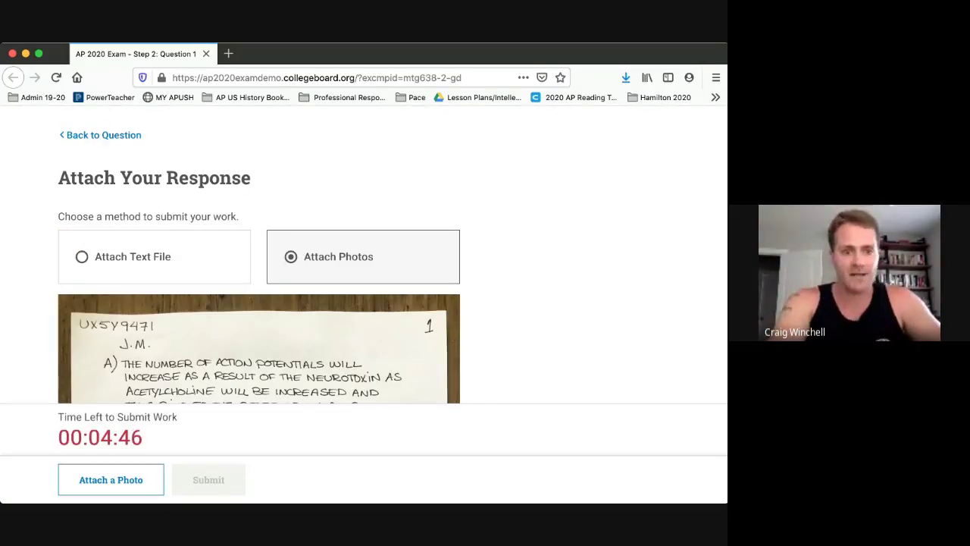
click(104, 135)
scroll(142, 275, down, 2)
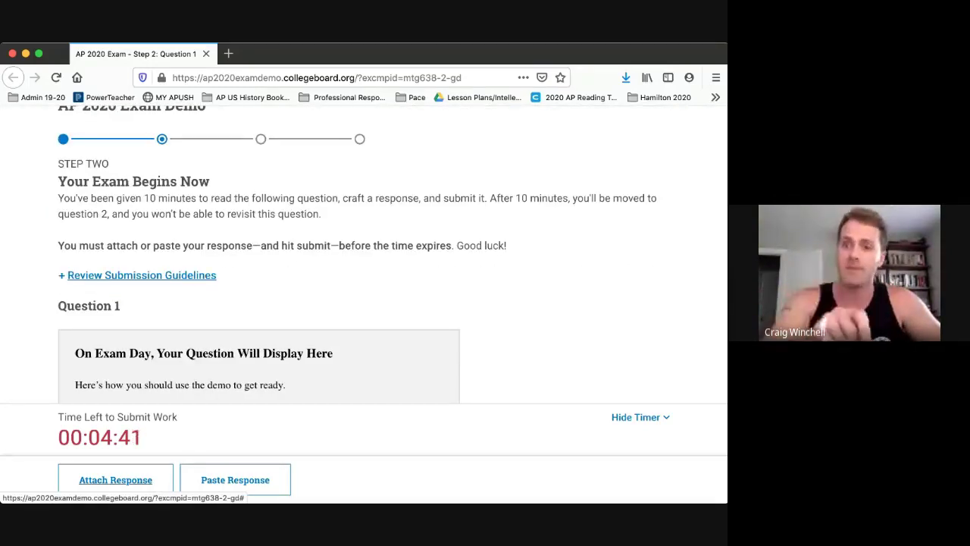
scroll(141, 275, down, 10)
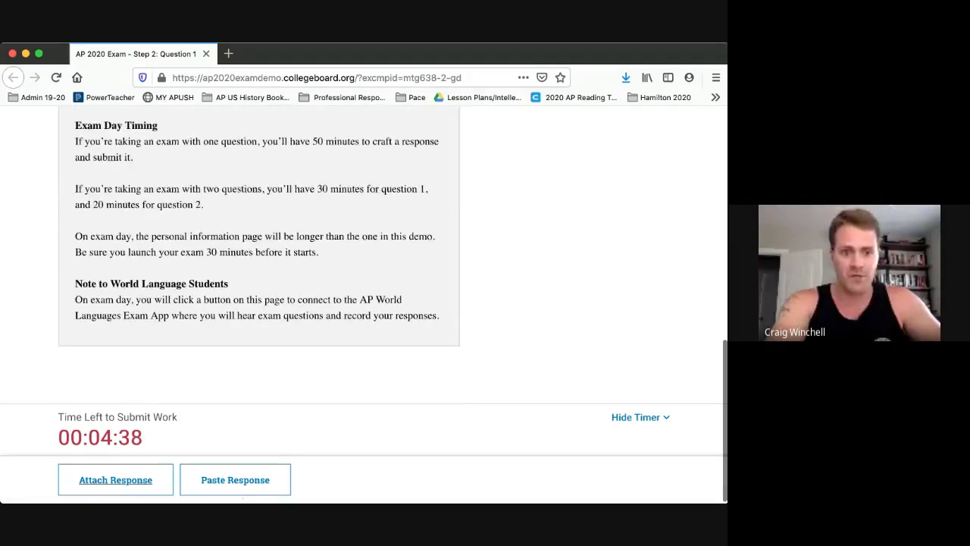
scroll(142, 275, up, 10)
scroll(141, 275, up, 1)
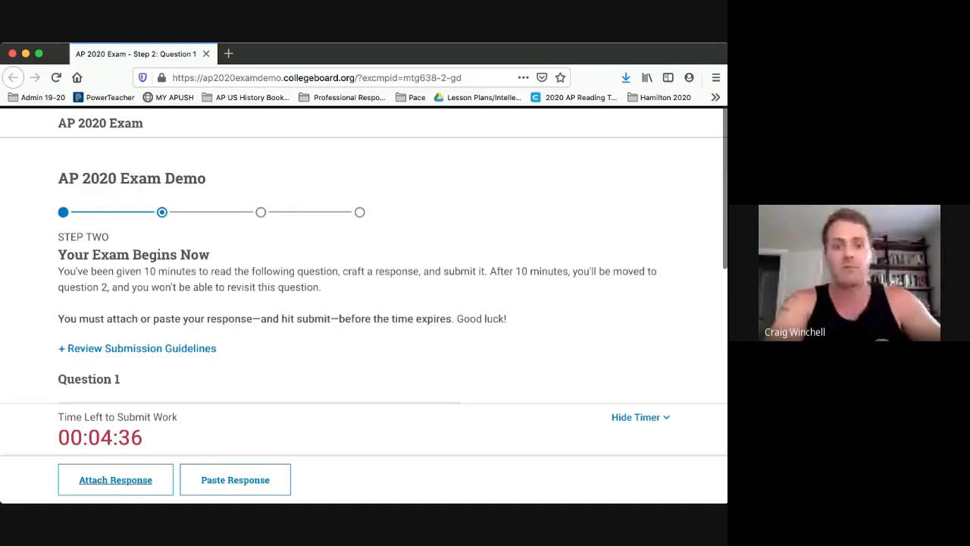
scroll(142, 275, down, 4)
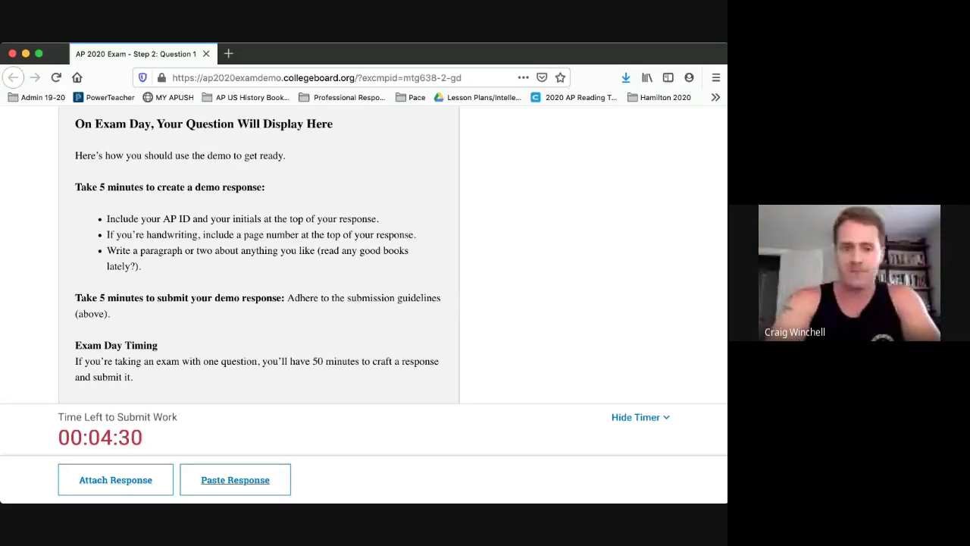
Open the text-response page and paste the drafted essay into the response field.
click(235, 480)
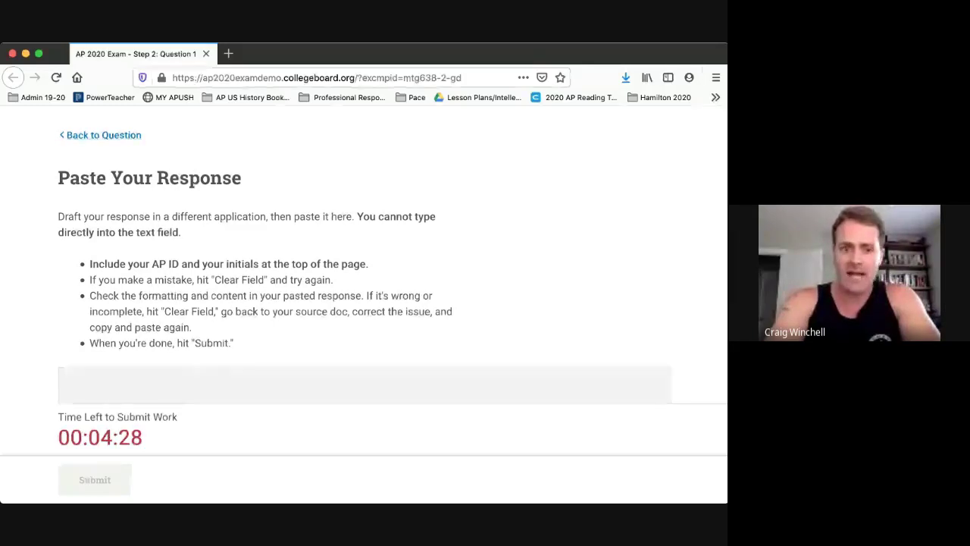
scroll(364, 258, down, 2)
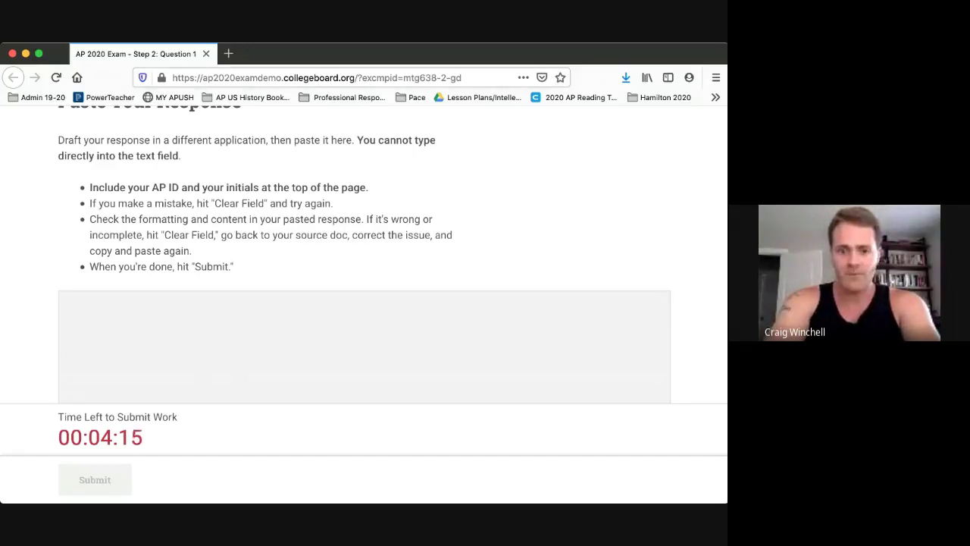
key(super+Tab)
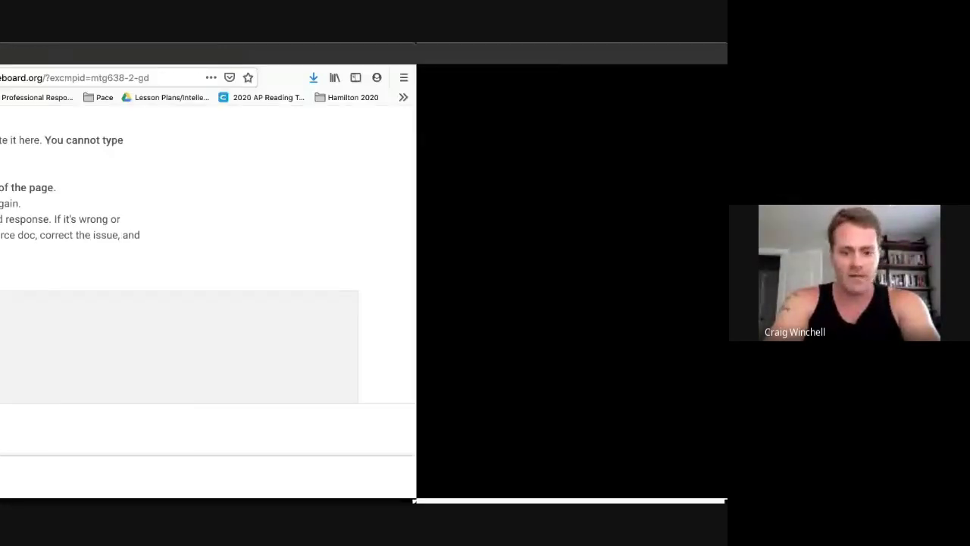
click(364, 345)
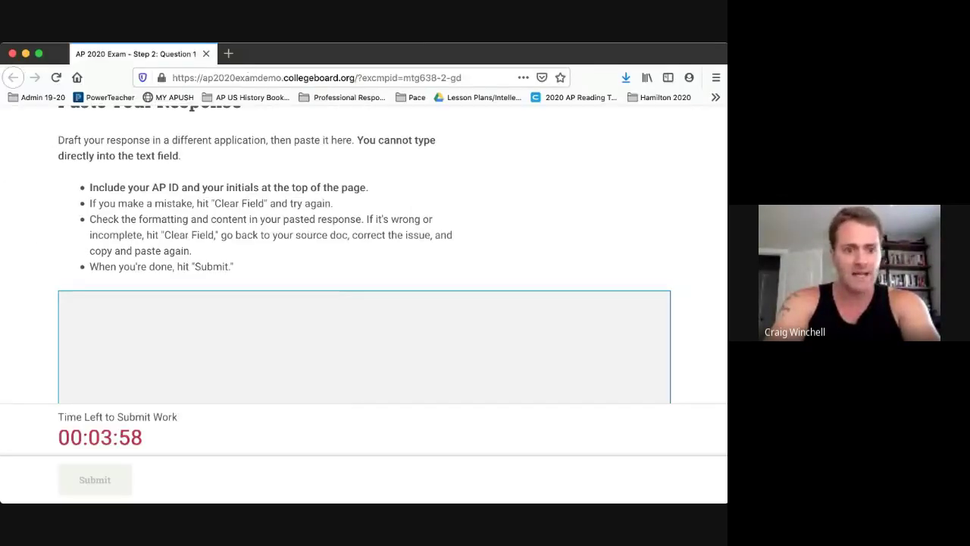
key(super+v)
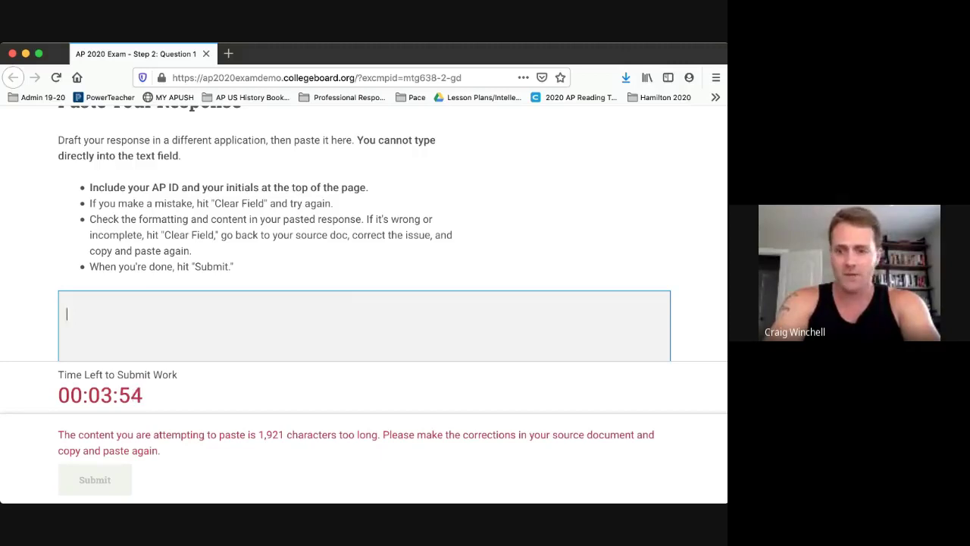
Shorten the draft and paste it again, clearing the too-long error.
key(super+Tab)
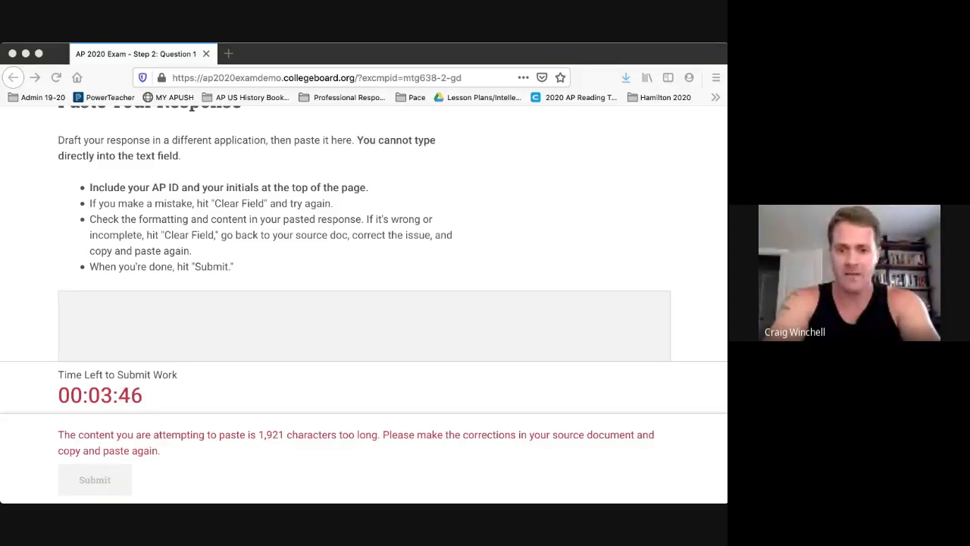
click(364, 326)
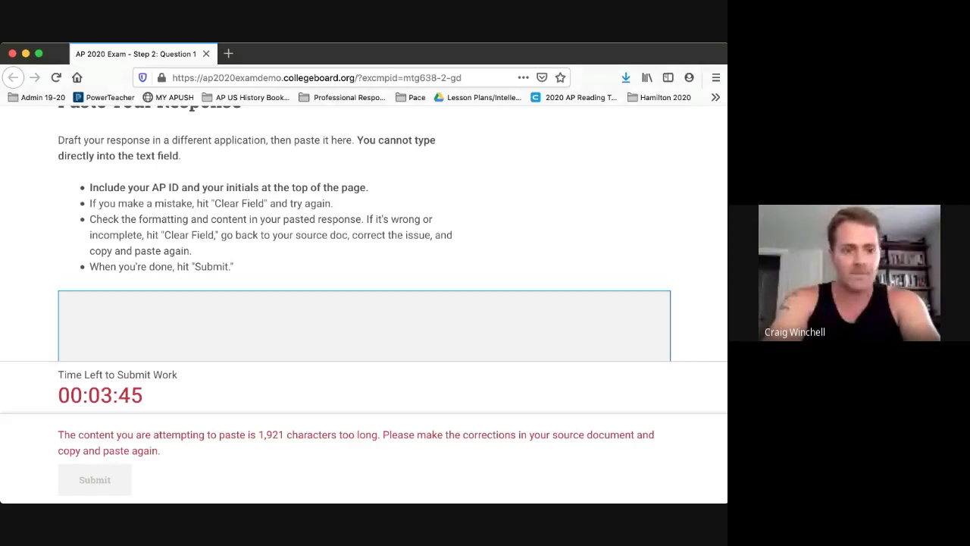
key(super+v)
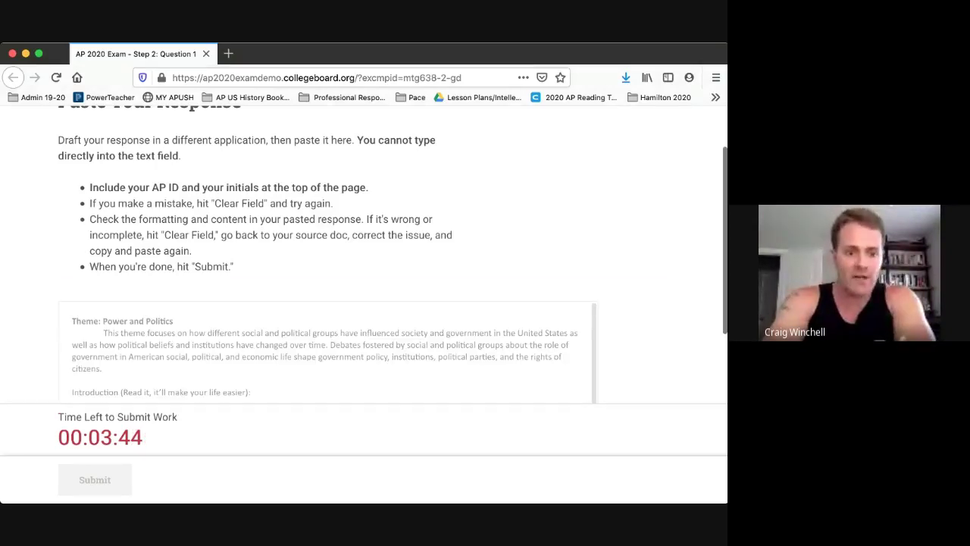
scroll(364, 265, down, 2)
scroll(364, 265, down, 3)
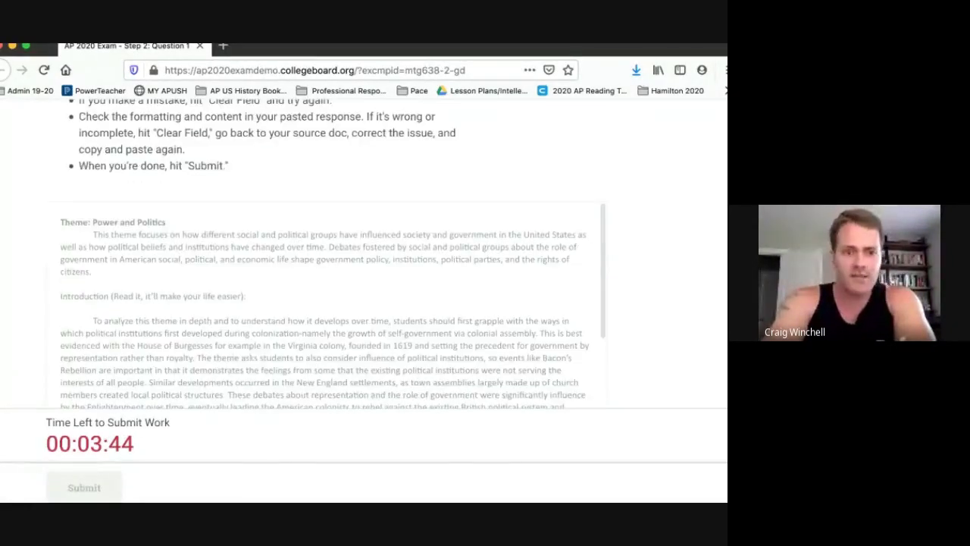
scroll(334, 253, down, 1)
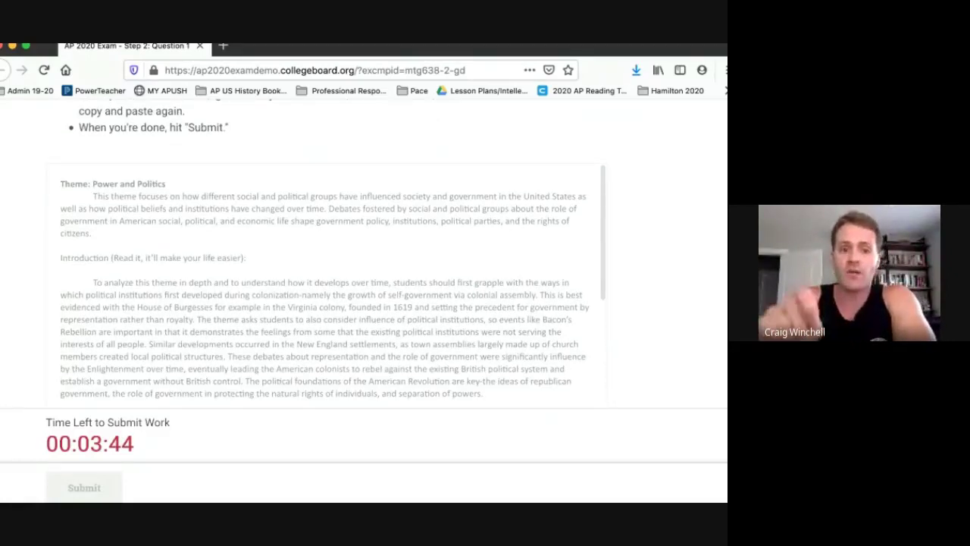
scroll(333, 253, down, 1)
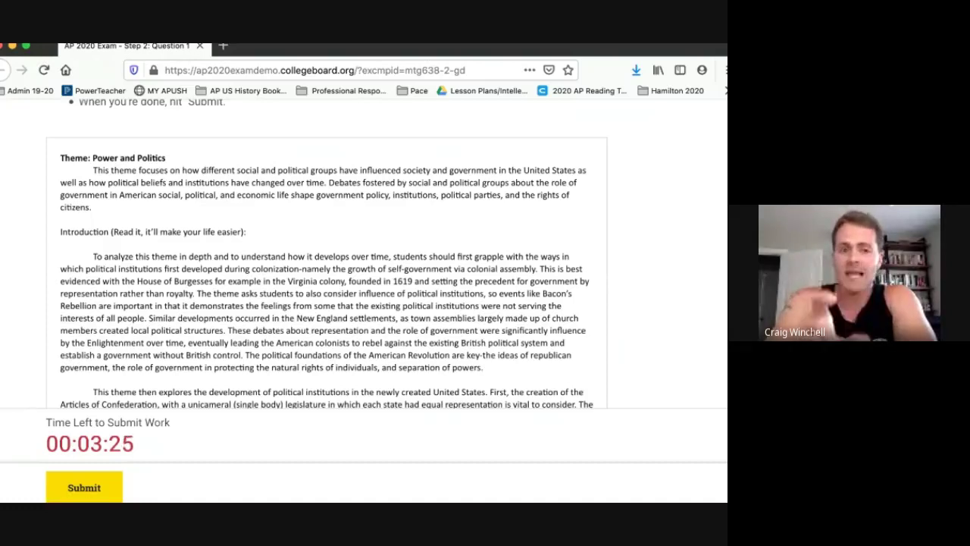
scroll(333, 253, up, 1)
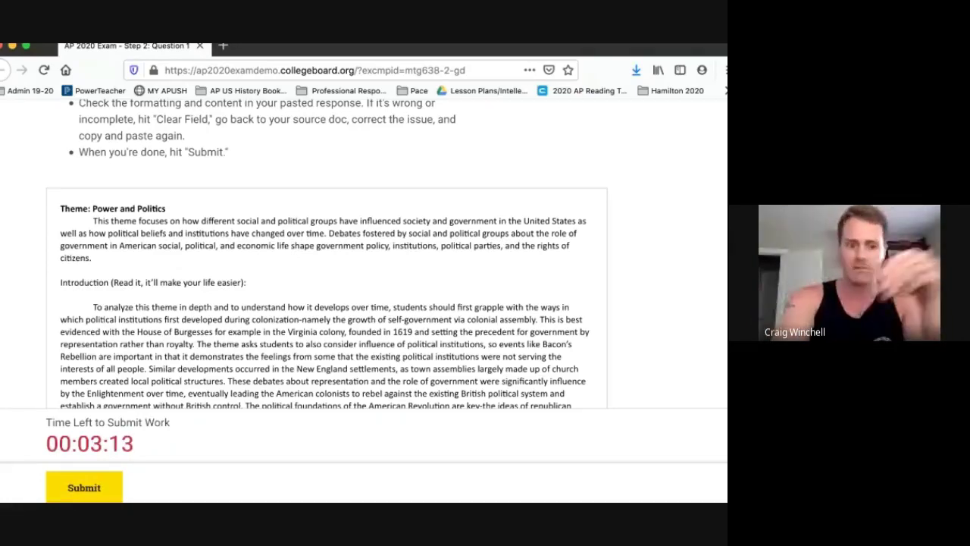
scroll(326, 303, down, 2)
scroll(326, 304, up, 2)
scroll(326, 299, down, 10)
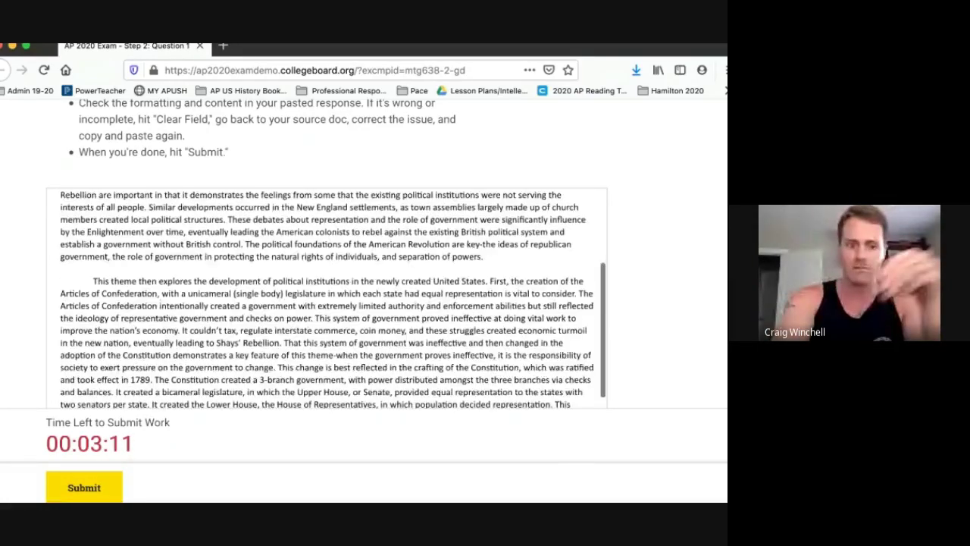
scroll(326, 303, down, 5)
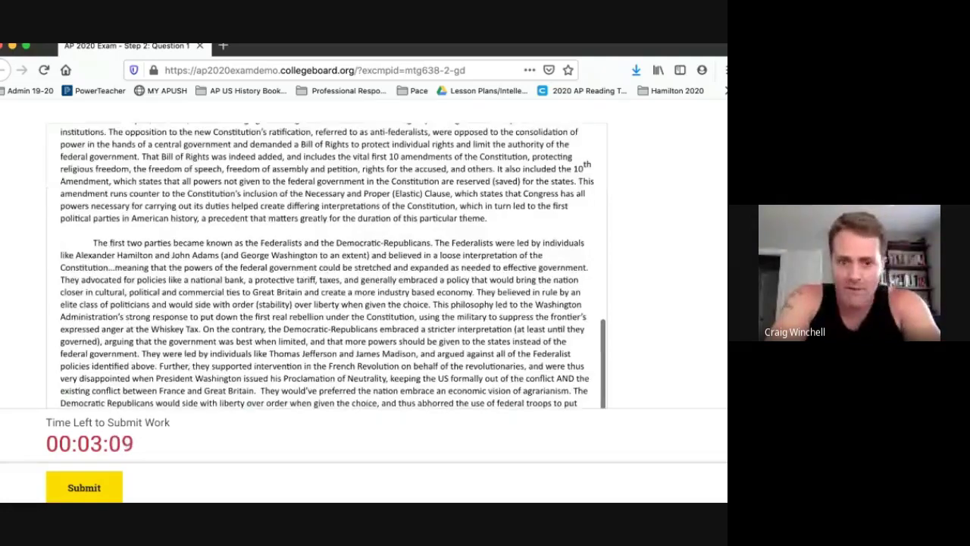
scroll(326, 250, down, 5)
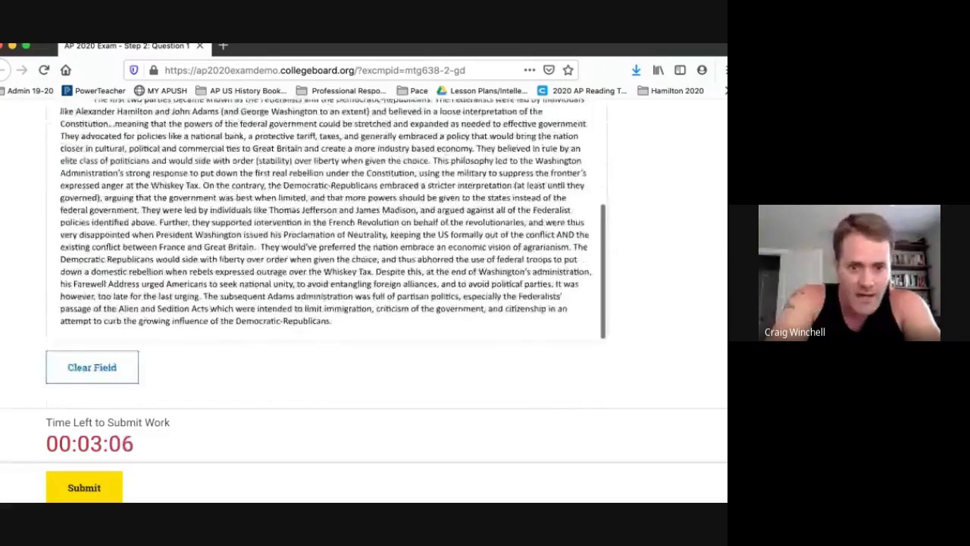
scroll(326, 213, up, 3)
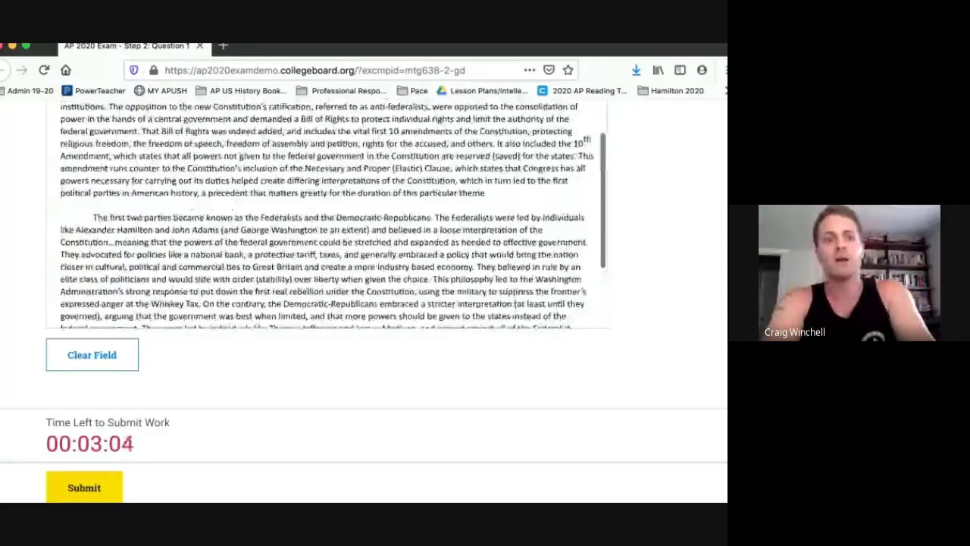
scroll(326, 212, down, 3)
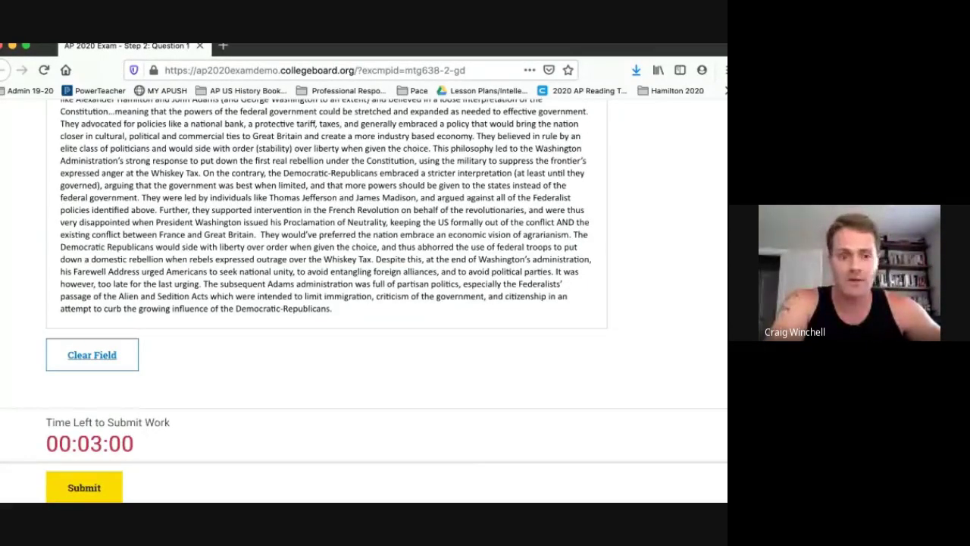
Clear the response field and paste the essay back into it.
click(92, 355)
scroll(326, 228, up, 3)
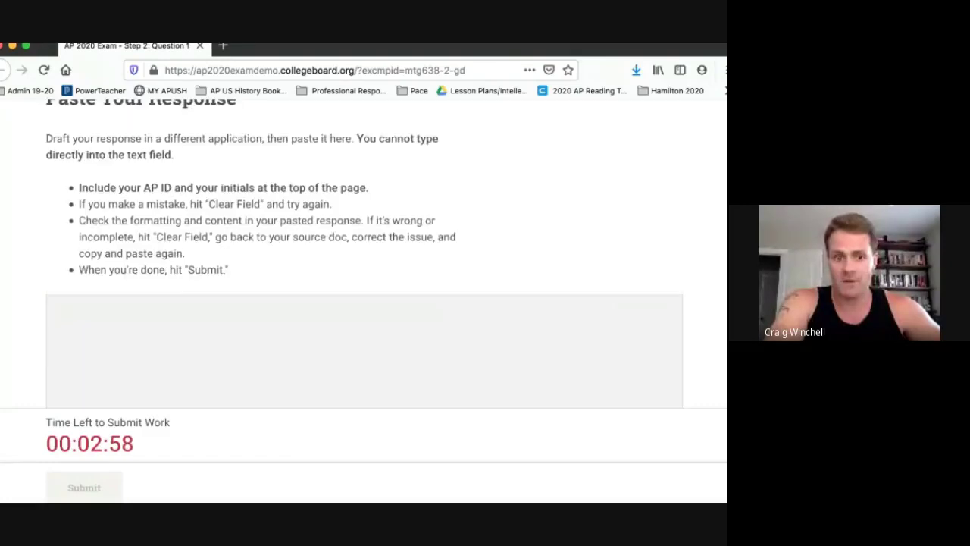
scroll(364, 258, down, 3)
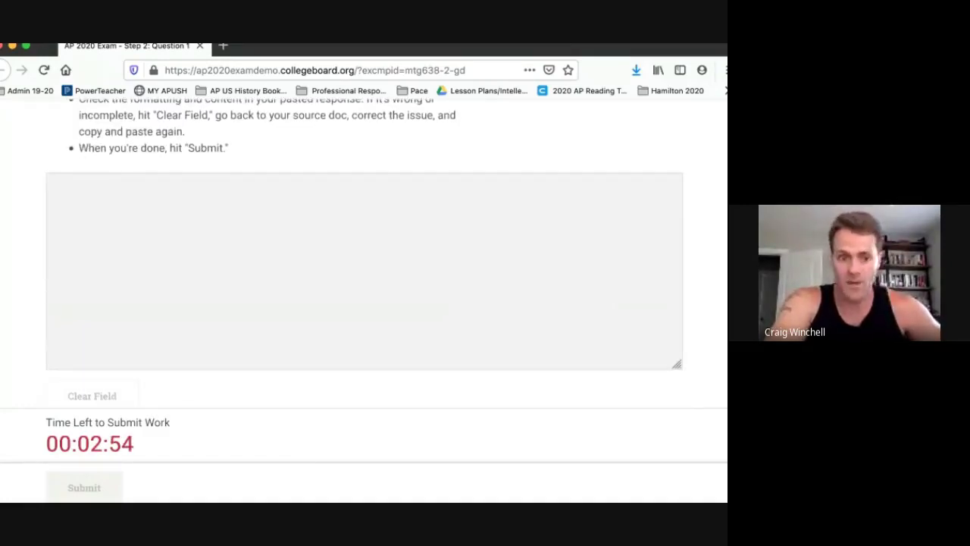
click(55, 197)
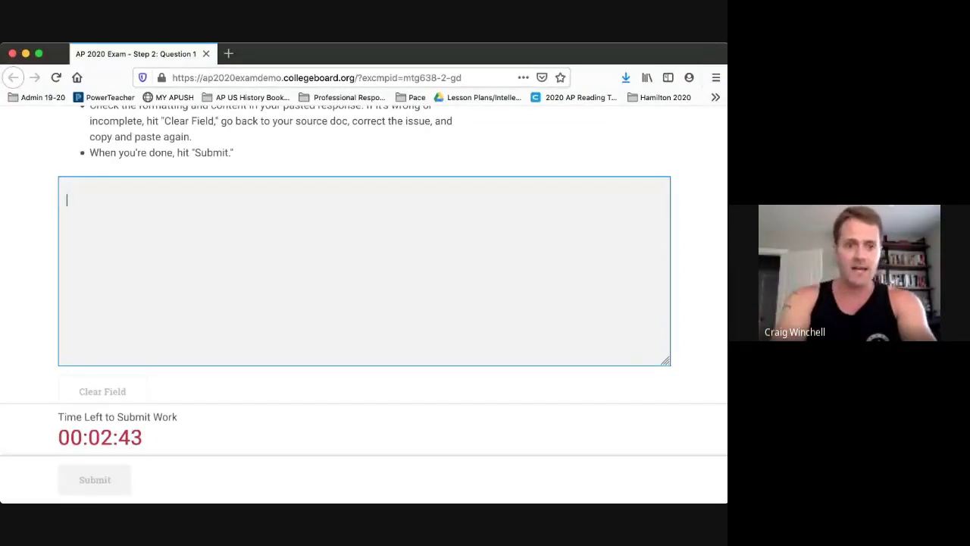
key(super+v)
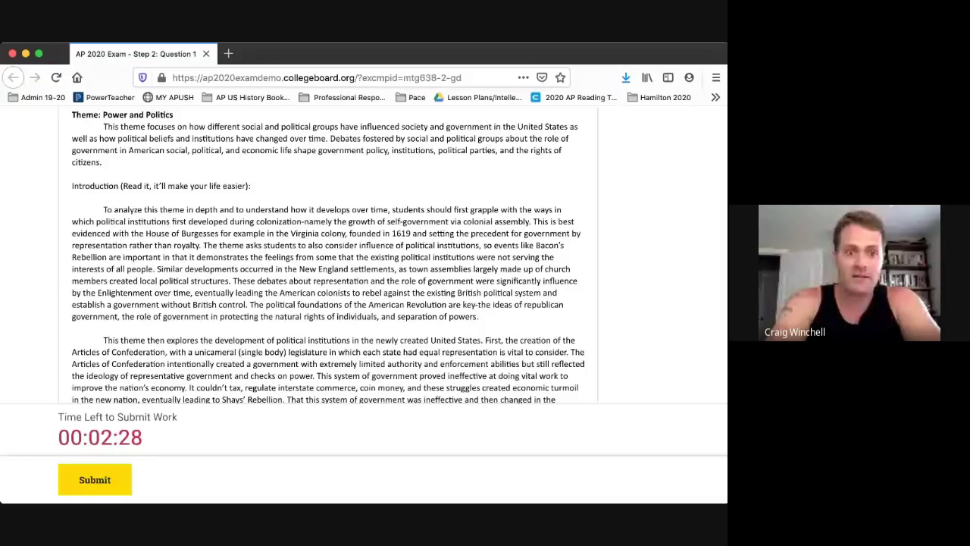
Submit the Question 1 response.
scroll(328, 257, up, 2)
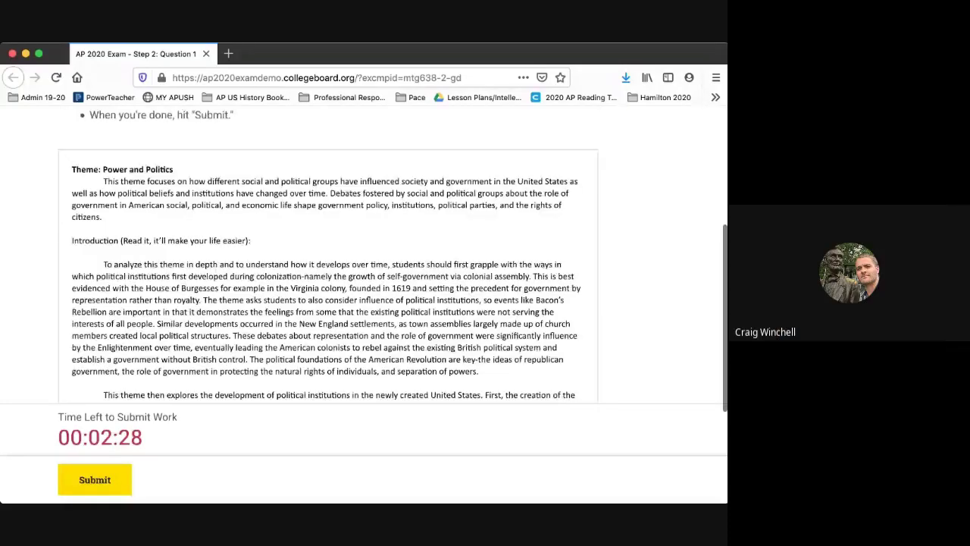
scroll(328, 258, down, 5)
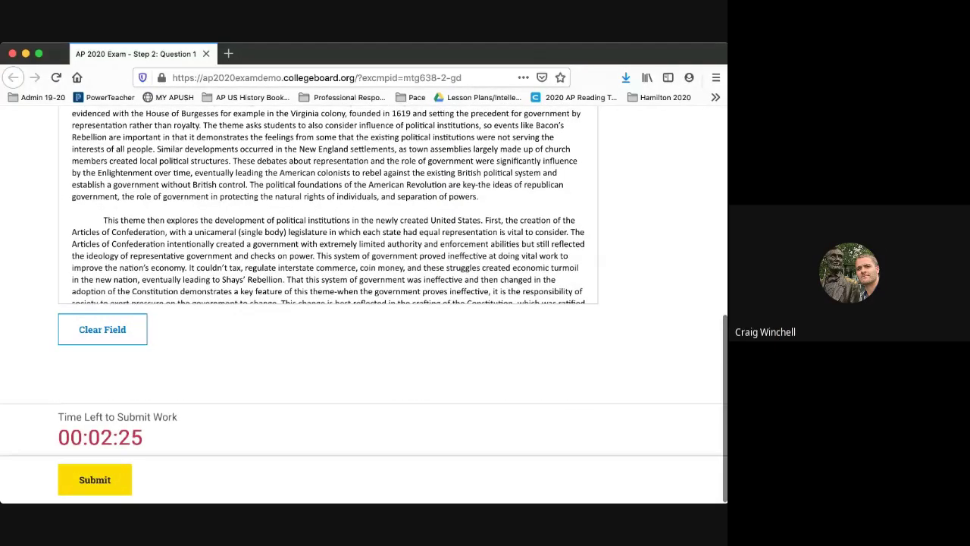
click(95, 479)
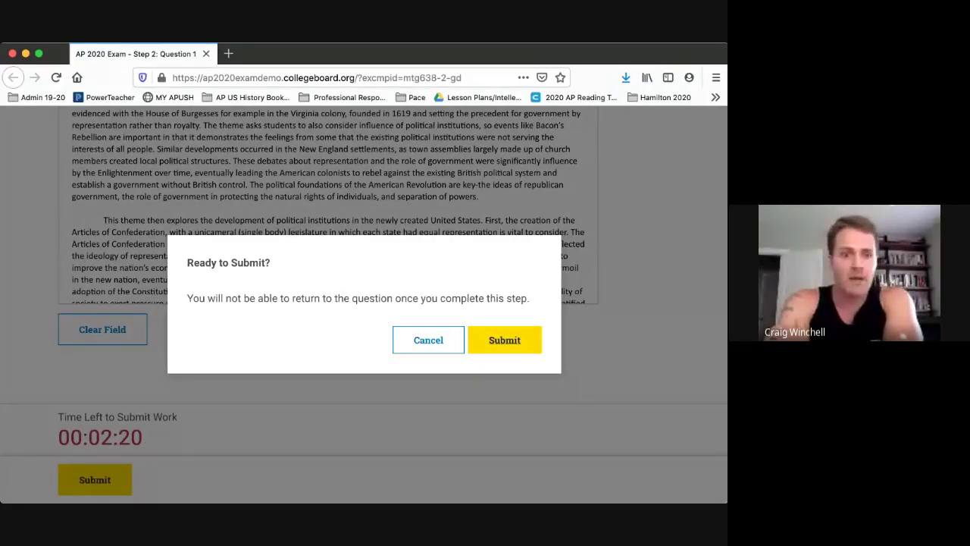
Confirm the Ready to Submit? dialog with Enter to submit Question 1.
key(Return)
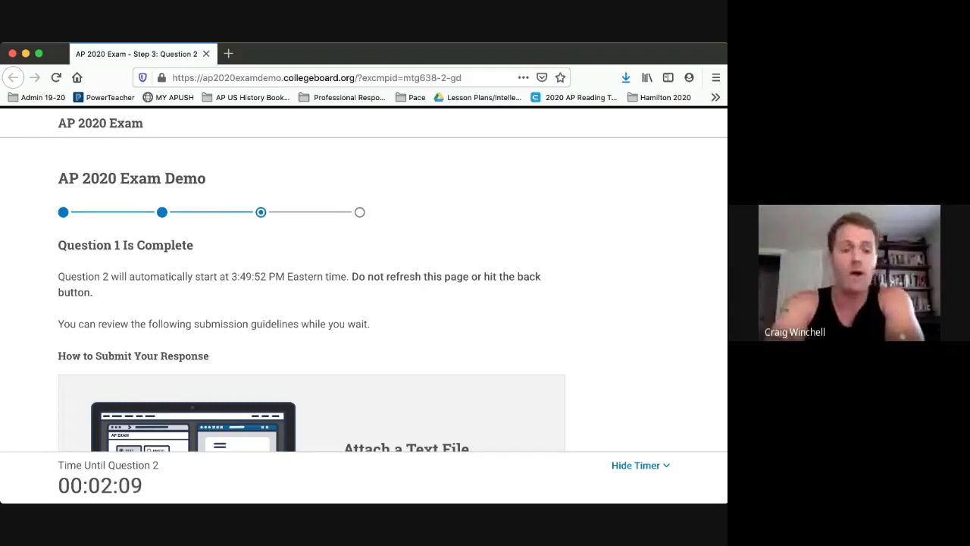
scroll(364, 303, down, 2)
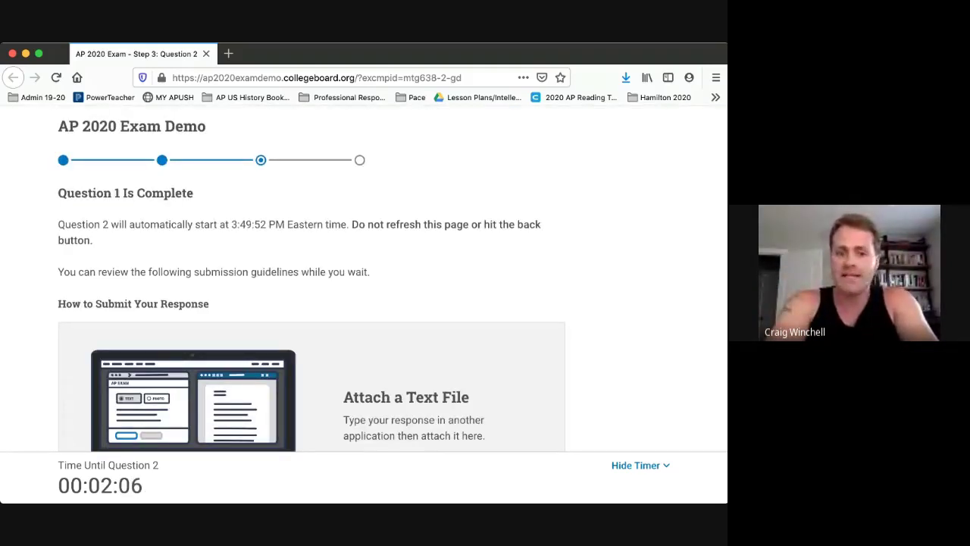
scroll(363, 303, down, 5)
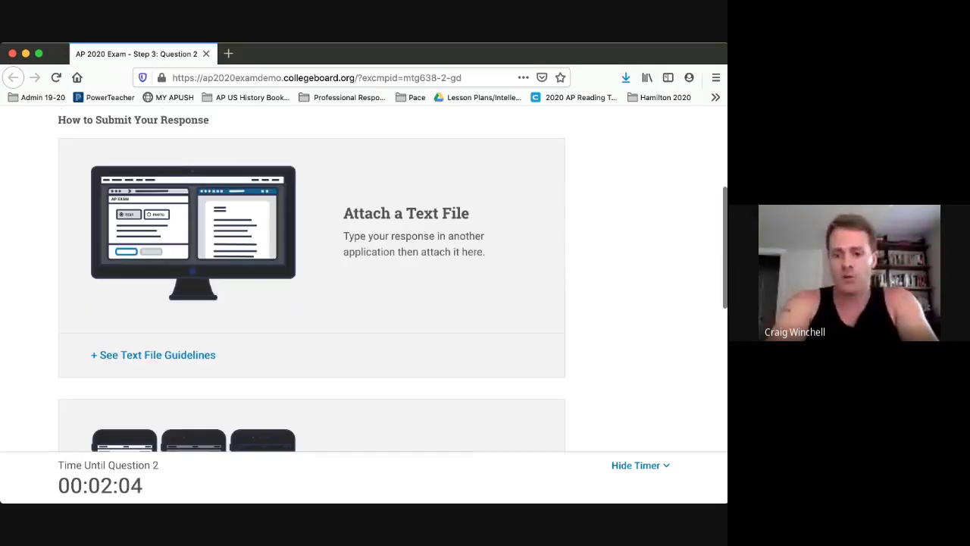
scroll(364, 303, up, 4)
scroll(364, 304, down, 6)
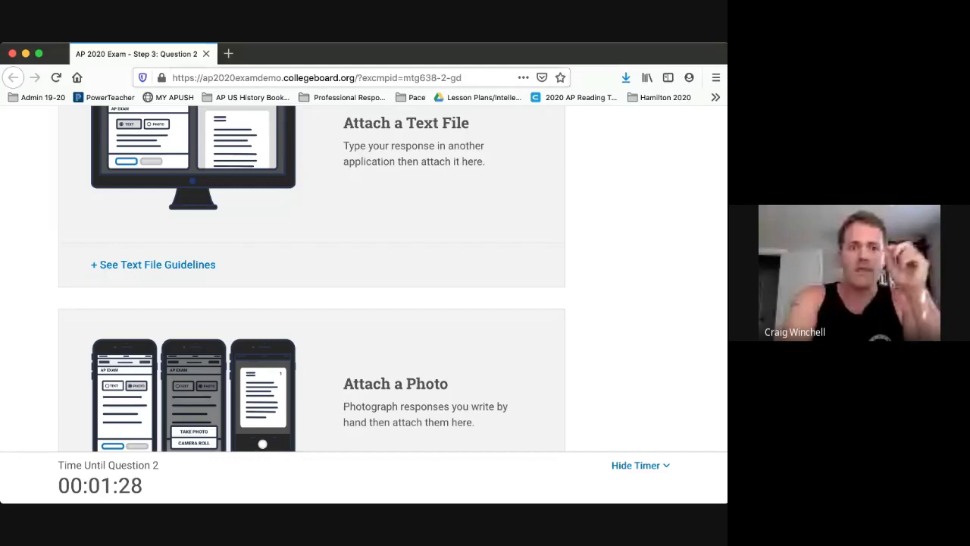
scroll(310, 281, up, 5)
scroll(311, 280, down, 2)
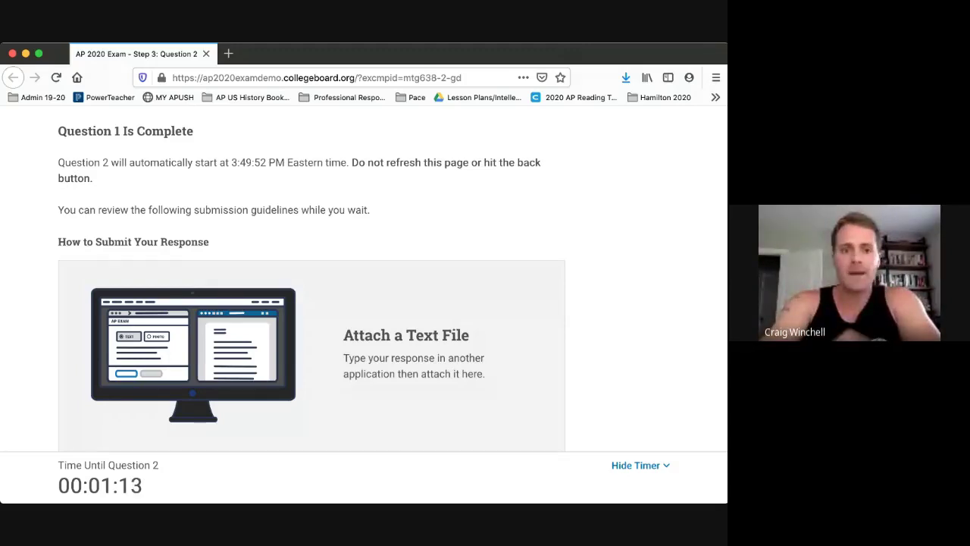
key(super+l)
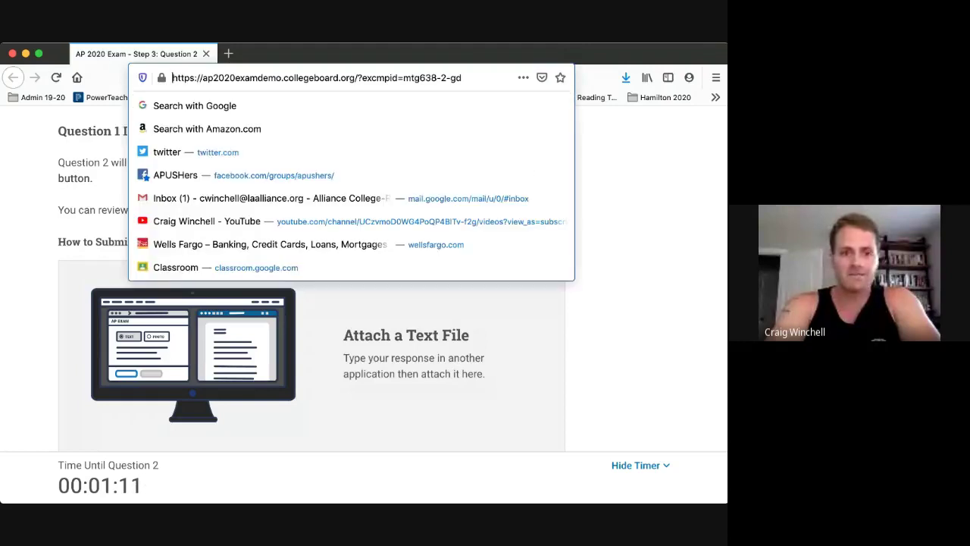
click(172, 78)
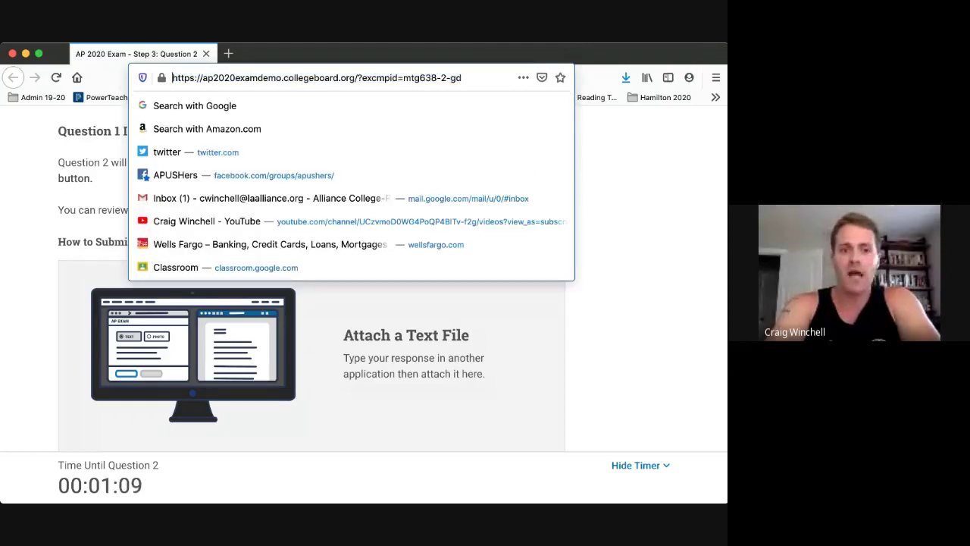
drag(172, 78, 356, 78)
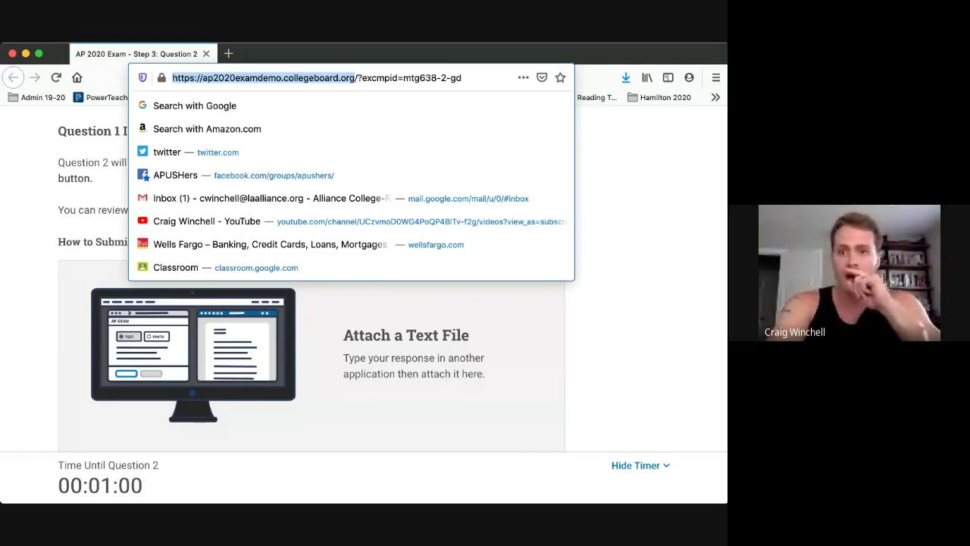
key(super+Tab)
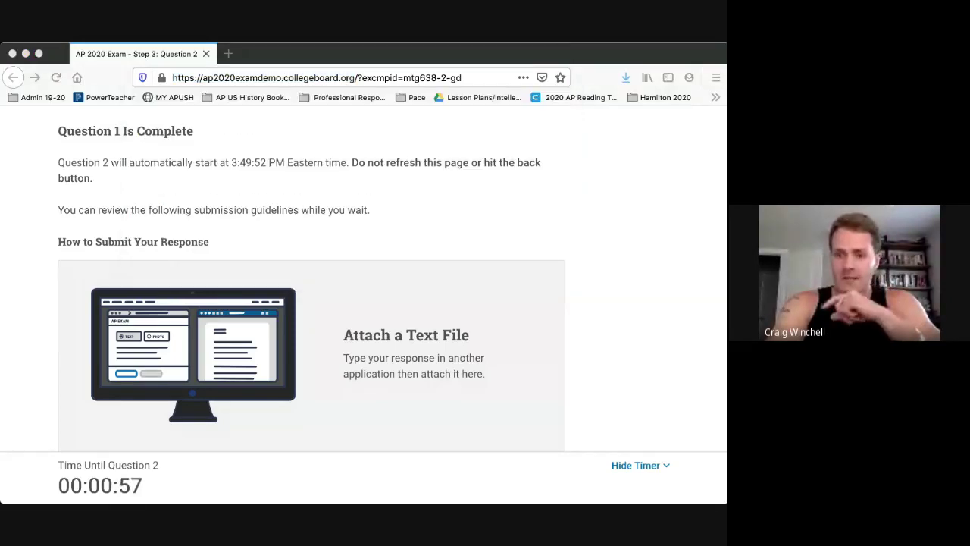